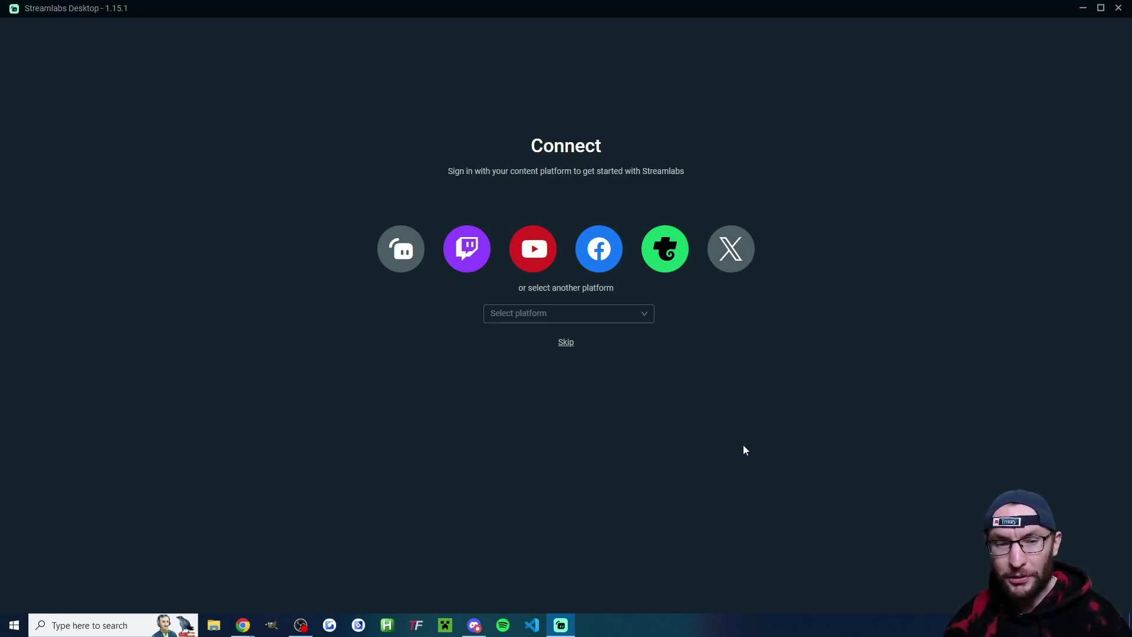
Sign Streamlabs in with YouTube using the channel's brand account and approve access
click(545, 267)
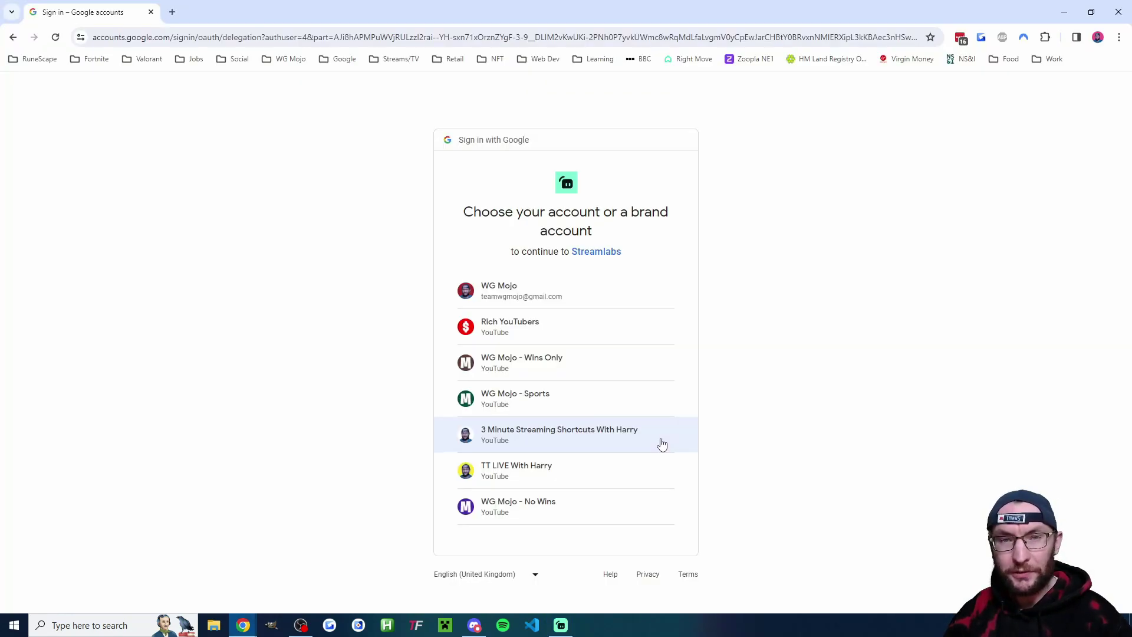
click(662, 445)
click(662, 433)
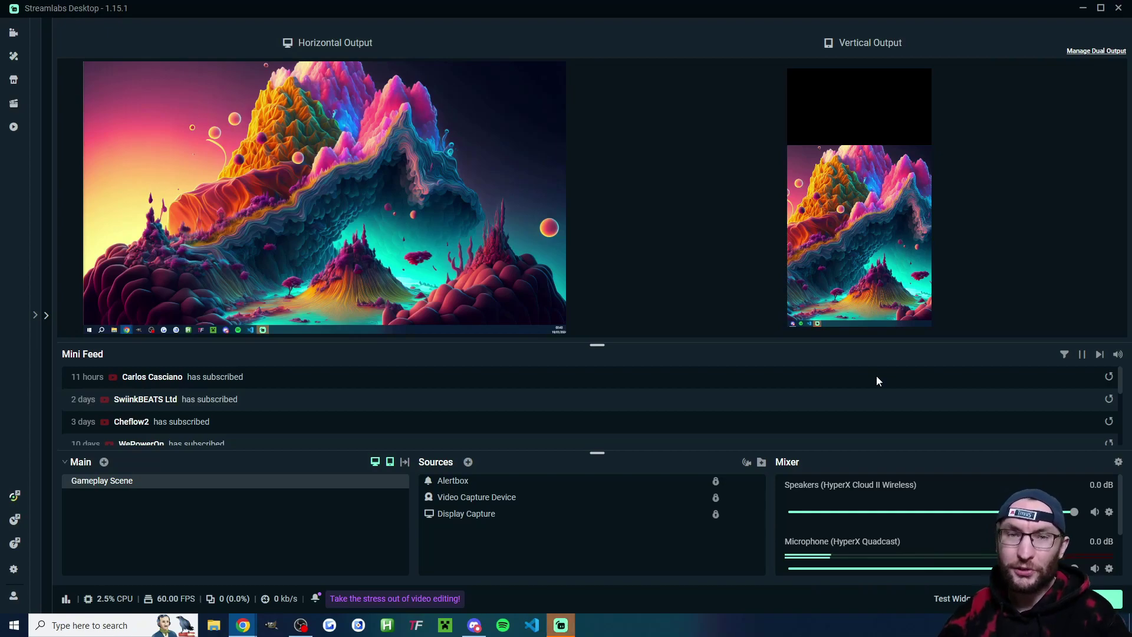
Review the 1920x1080 horizontal and 1080x1920 vertical video canvases in Settings
click(14, 570)
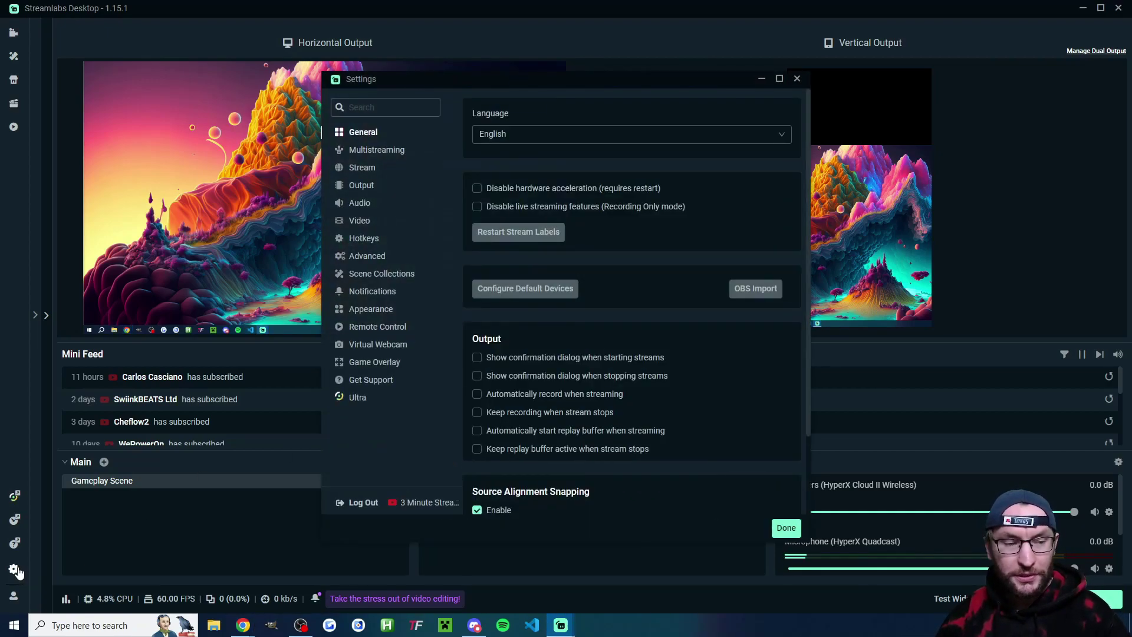
click(361, 221)
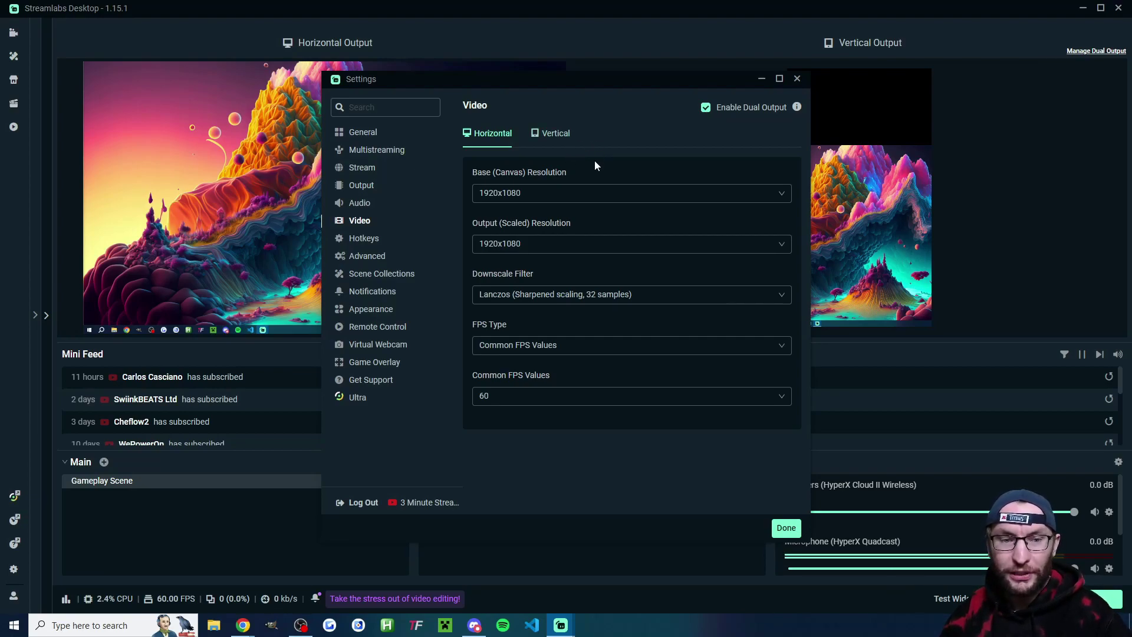
click(557, 143)
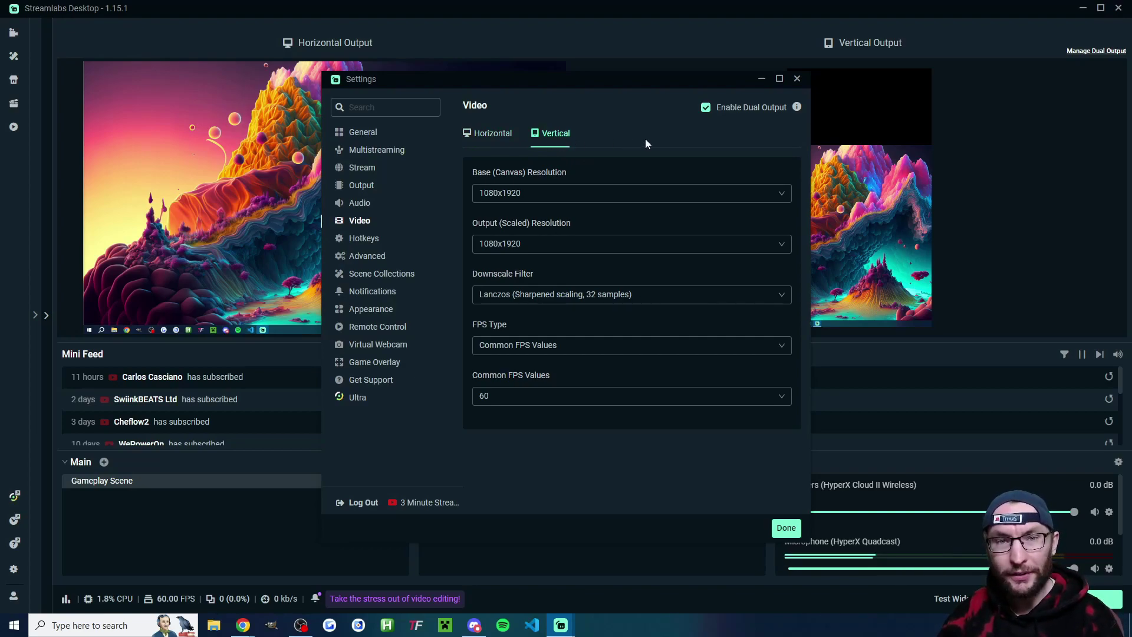
Check the desktop audio and microphone device lists without changing them
click(363, 204)
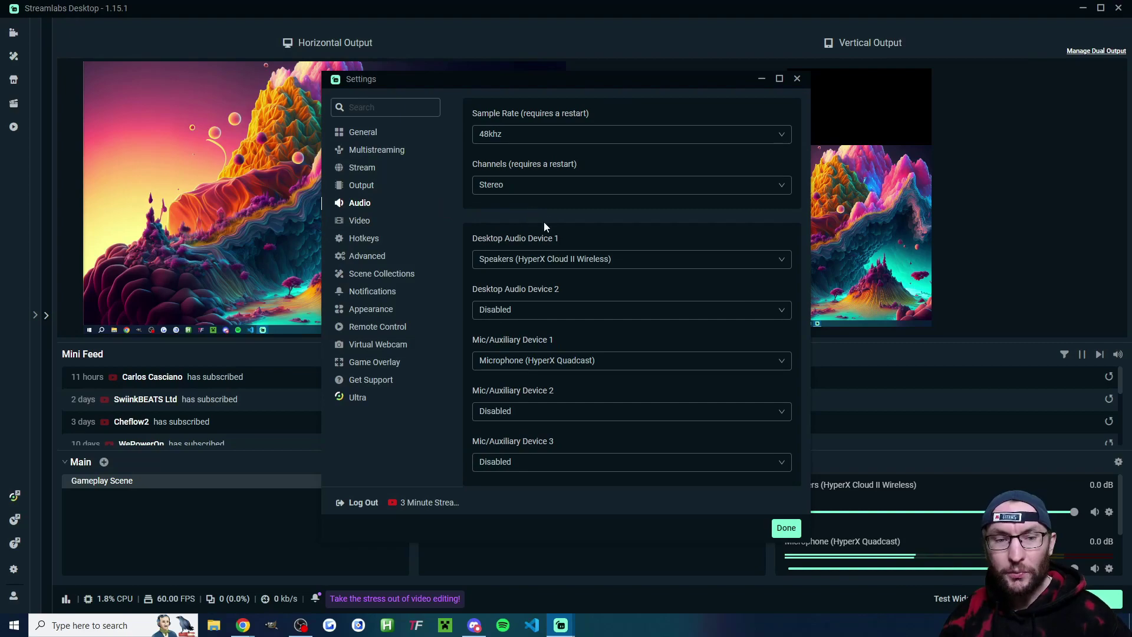
click(545, 258)
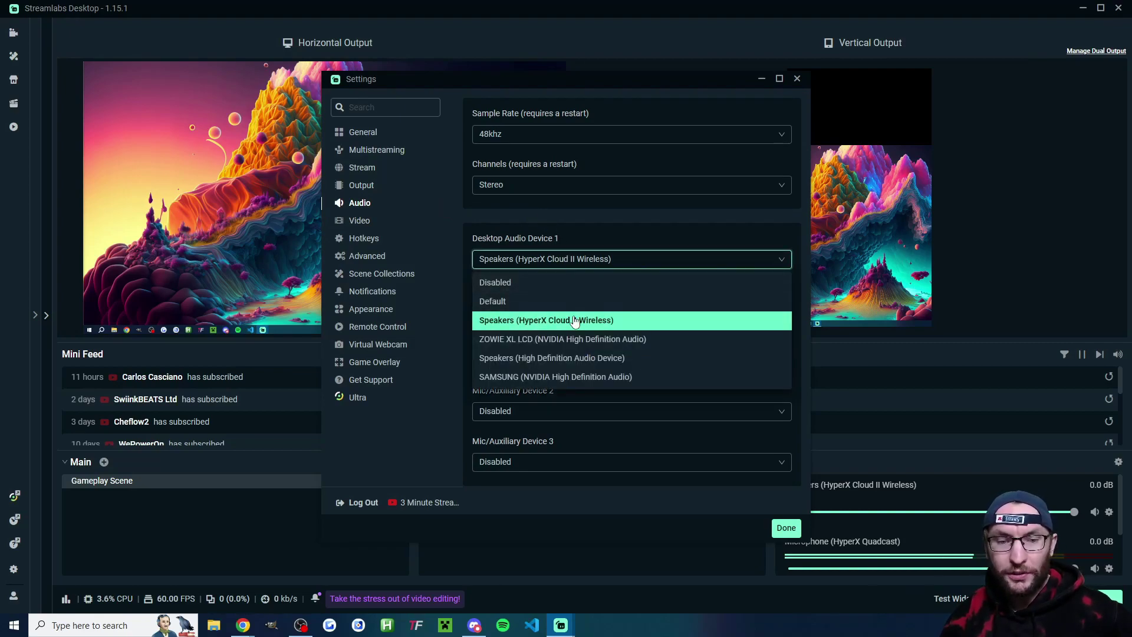
click(602, 229)
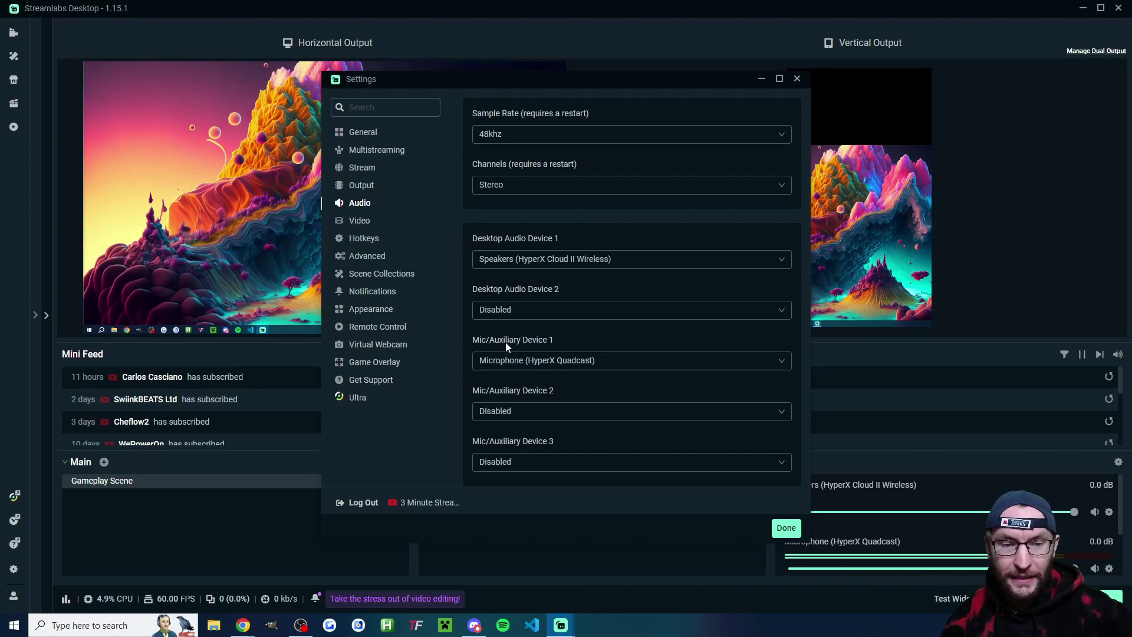
click(562, 363)
click(569, 337)
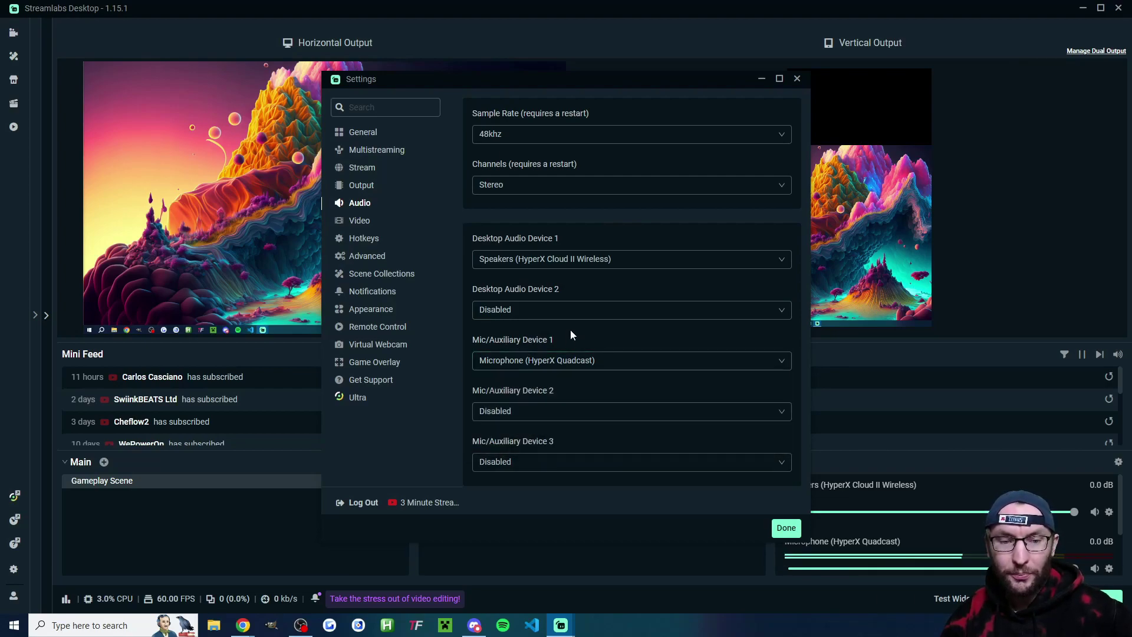
Review the Output page: Simple mode, 6000 video bitrate, NVIDIA NVENC H.264 encoder
click(362, 185)
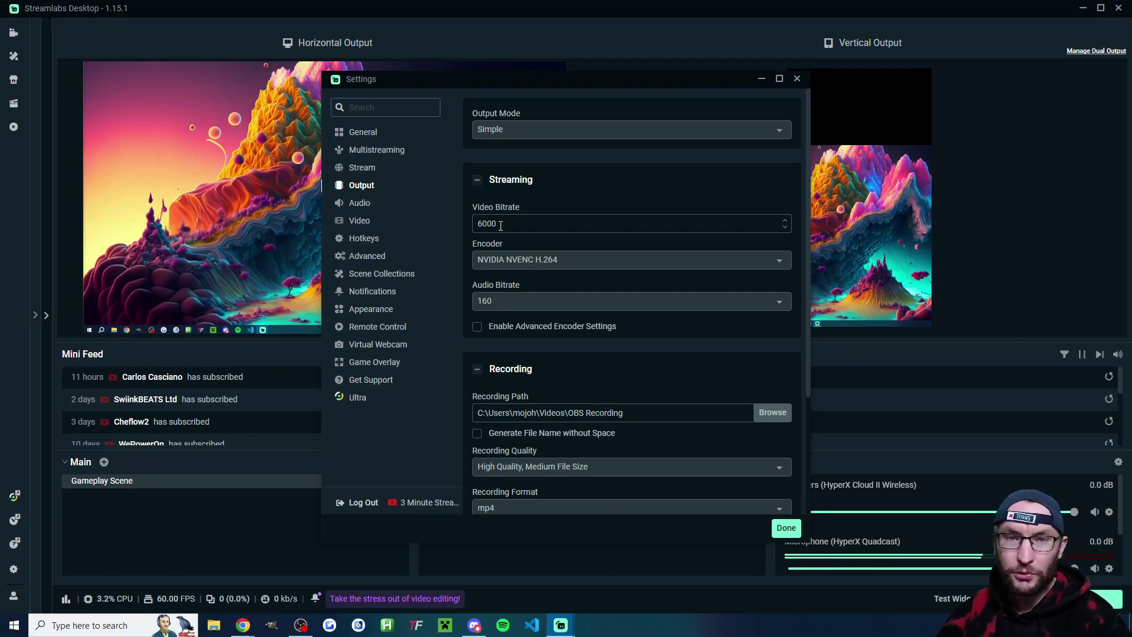
scroll(527, 512, down, 3)
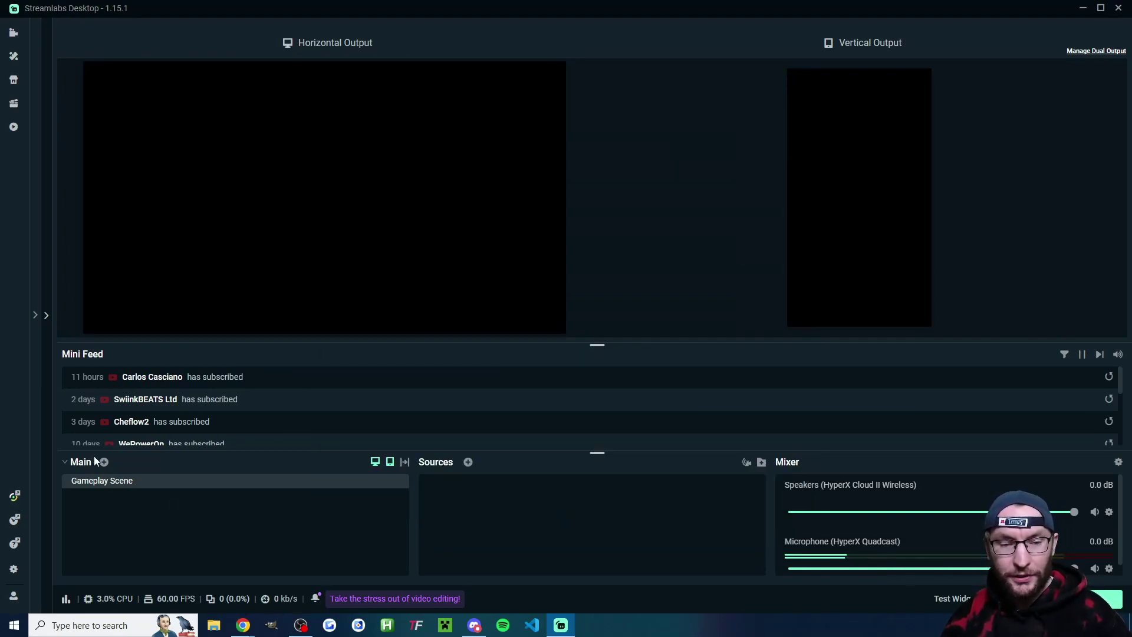
Confirm the scene's name as 'Gameplay Scene' through Rename
right_click(101, 484)
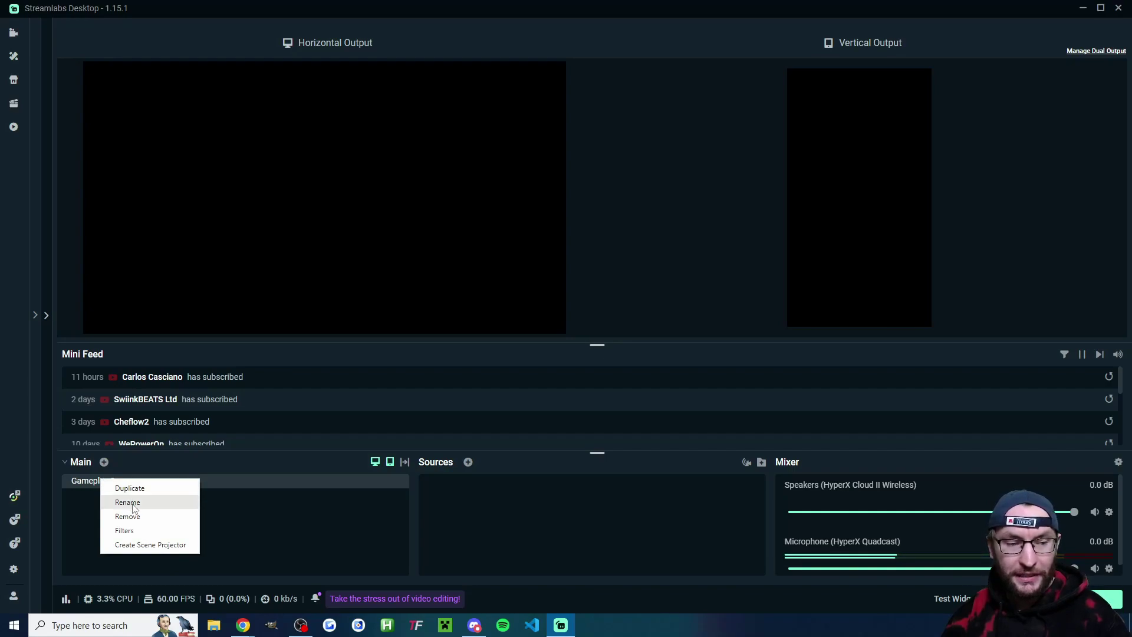
click(133, 504)
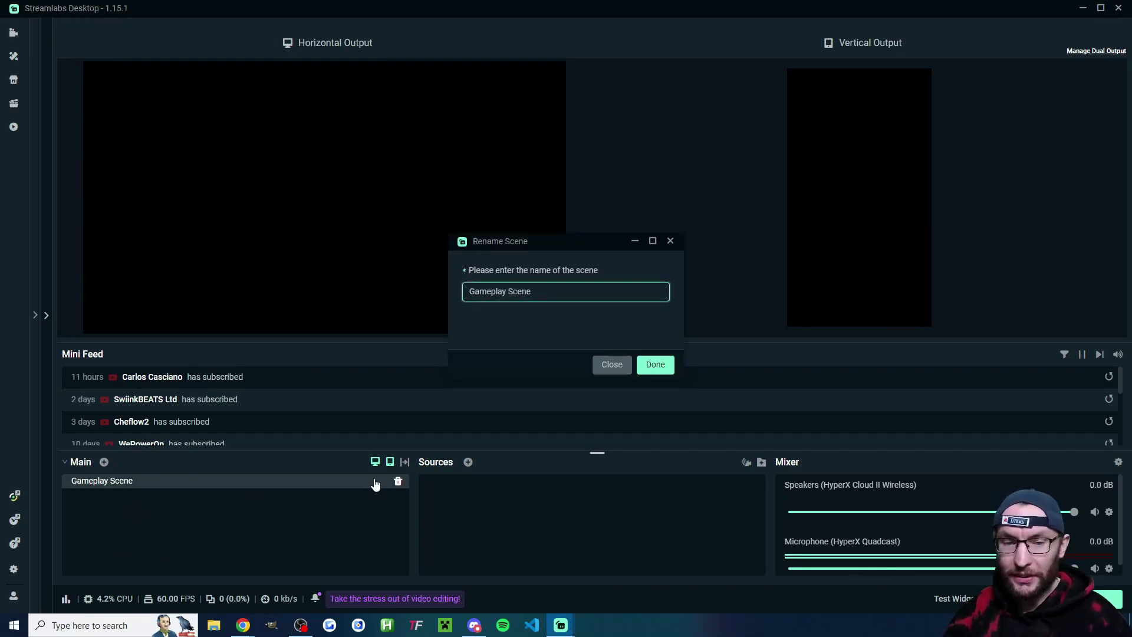
click(658, 367)
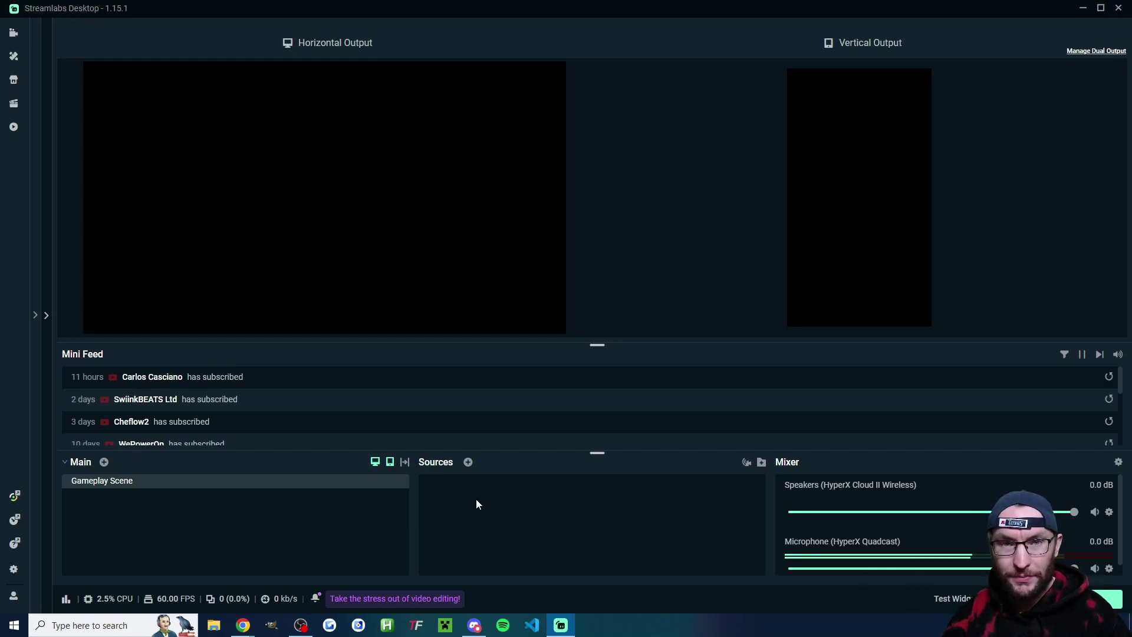
Add a Display Capture source named 'Display Capture' capturing Display 3
click(467, 463)
scroll(580, 326, down, 1)
click(582, 323)
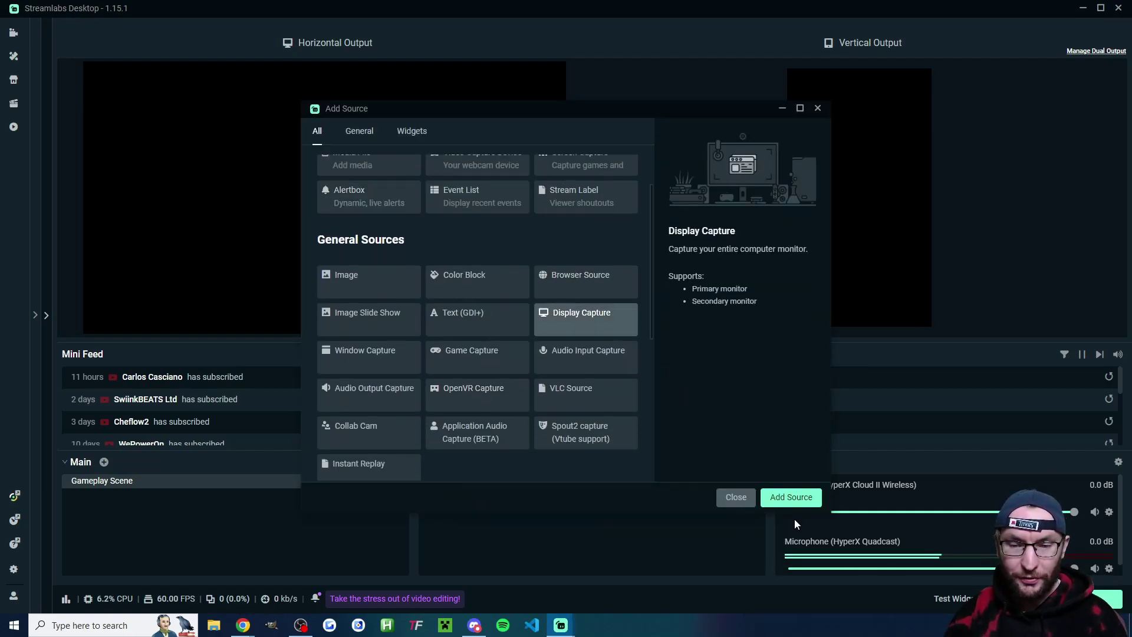
click(791, 497)
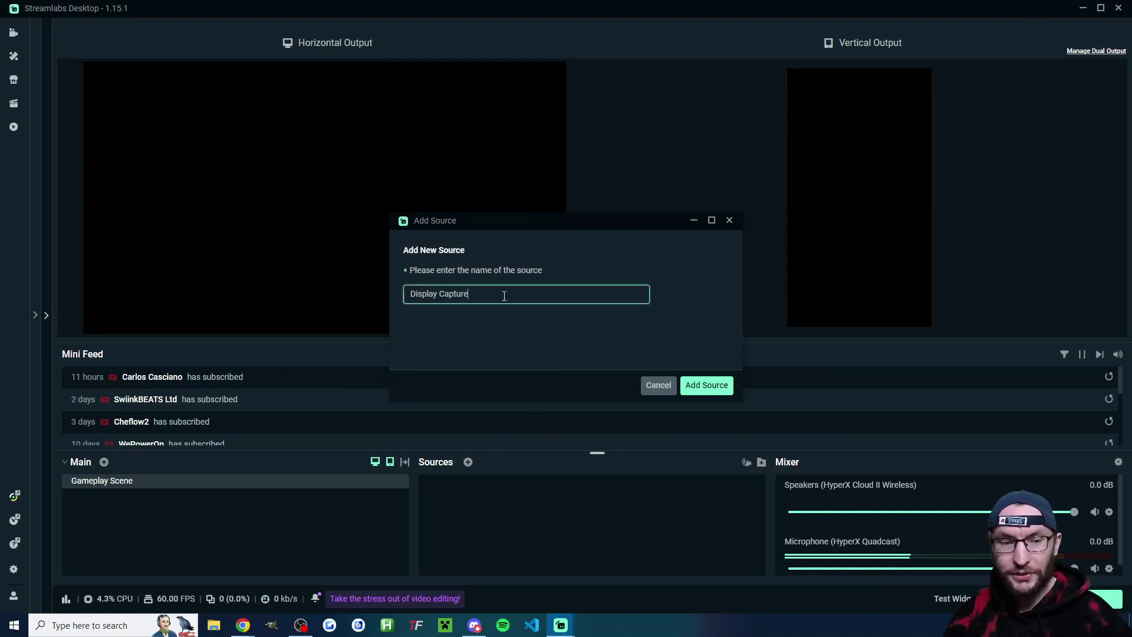
click(707, 387)
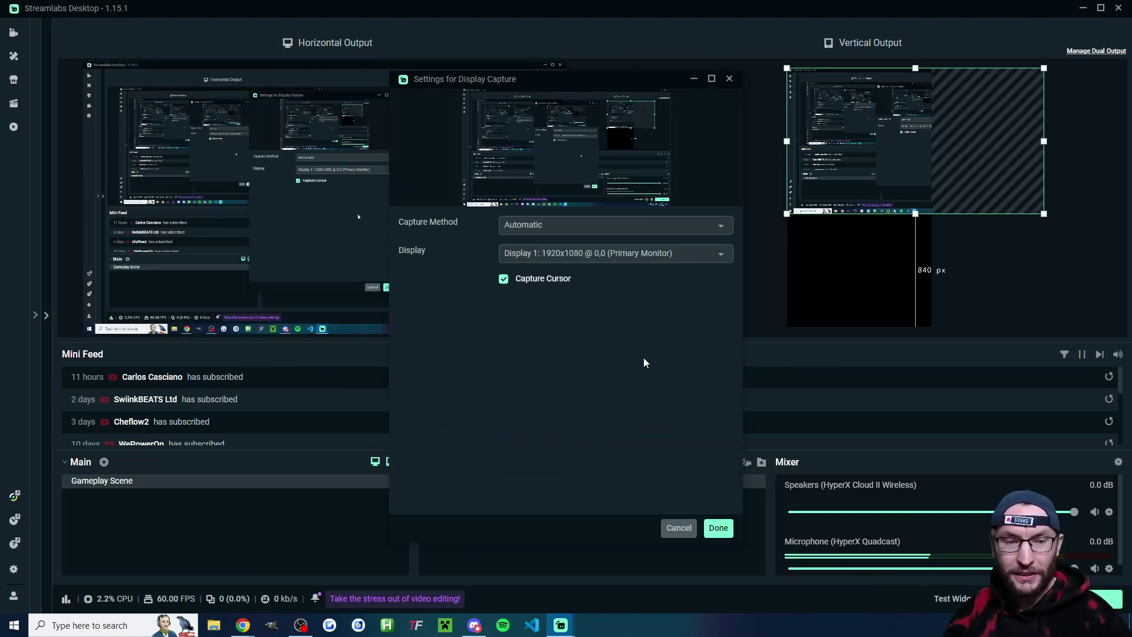
click(629, 253)
click(575, 313)
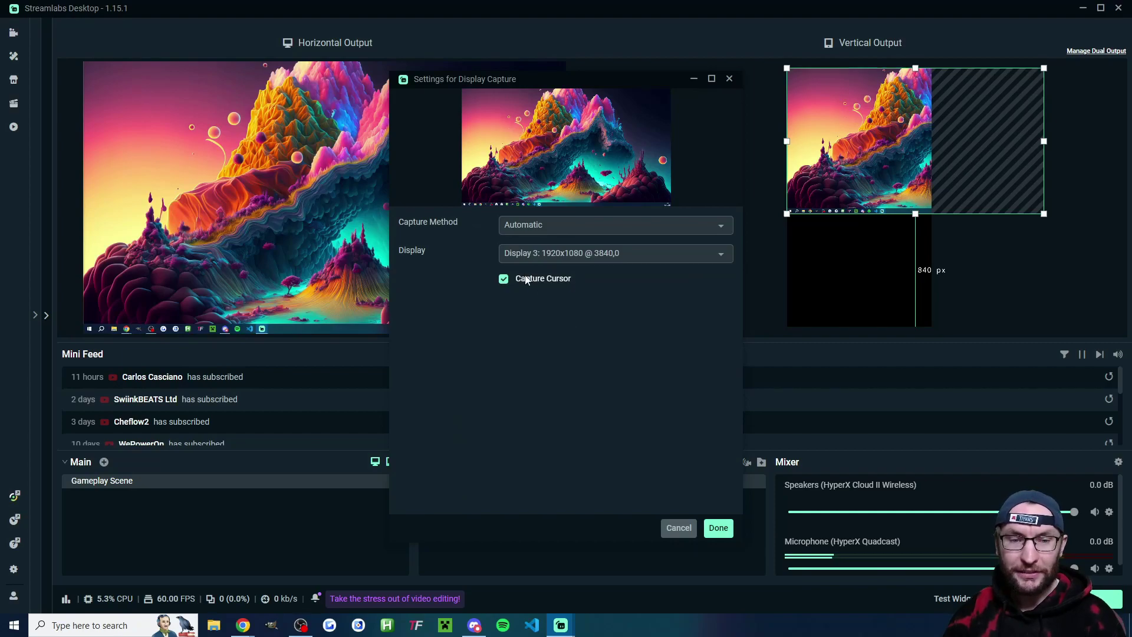
click(717, 529)
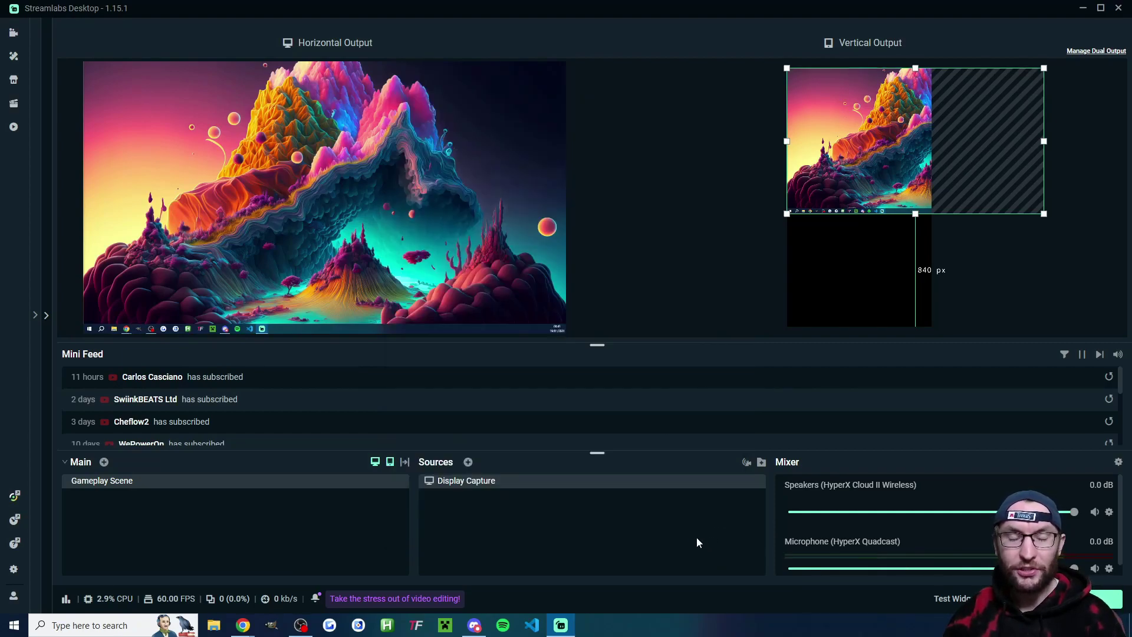
Toggle the Display Capture's vertical-output visibility, leaving it shown in vertical
click(528, 490)
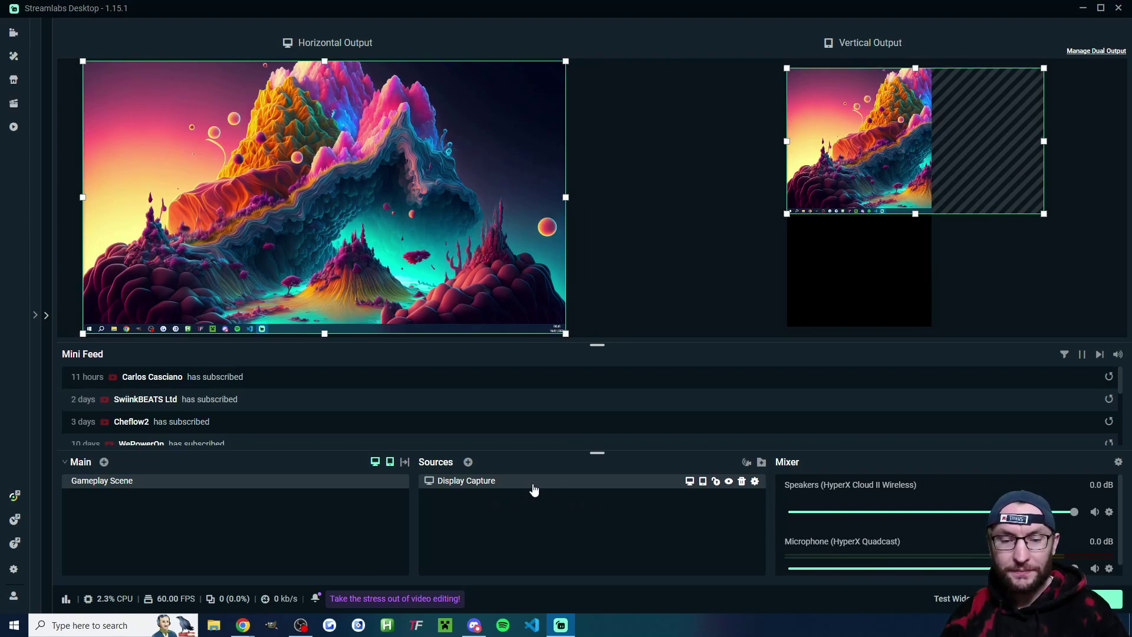
click(703, 486)
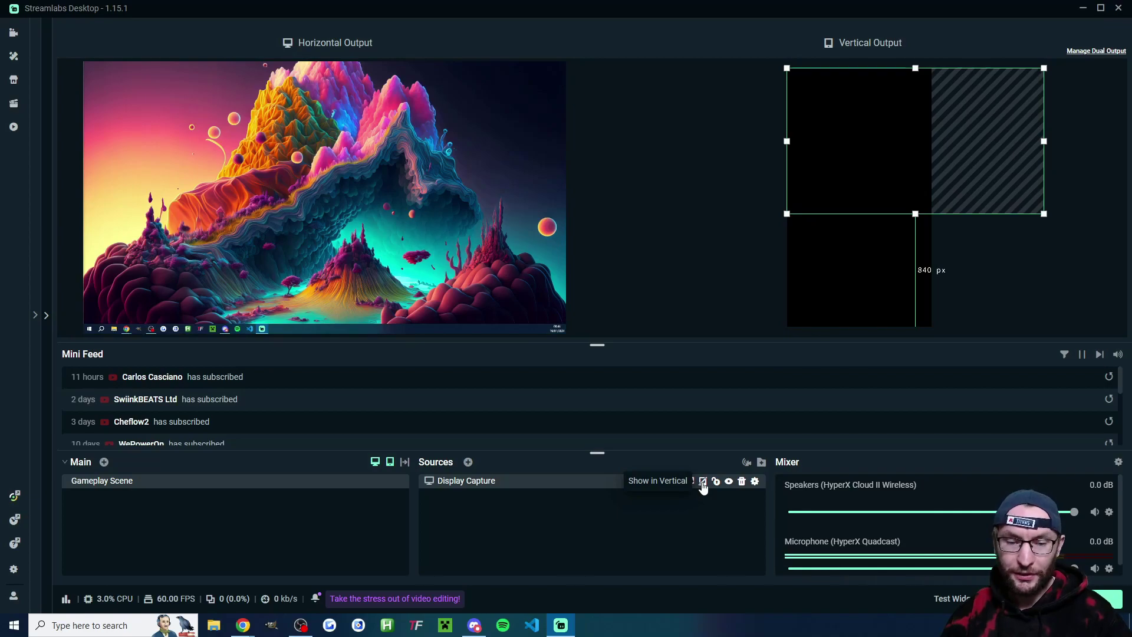
click(703, 482)
click(703, 482)
click(703, 482)
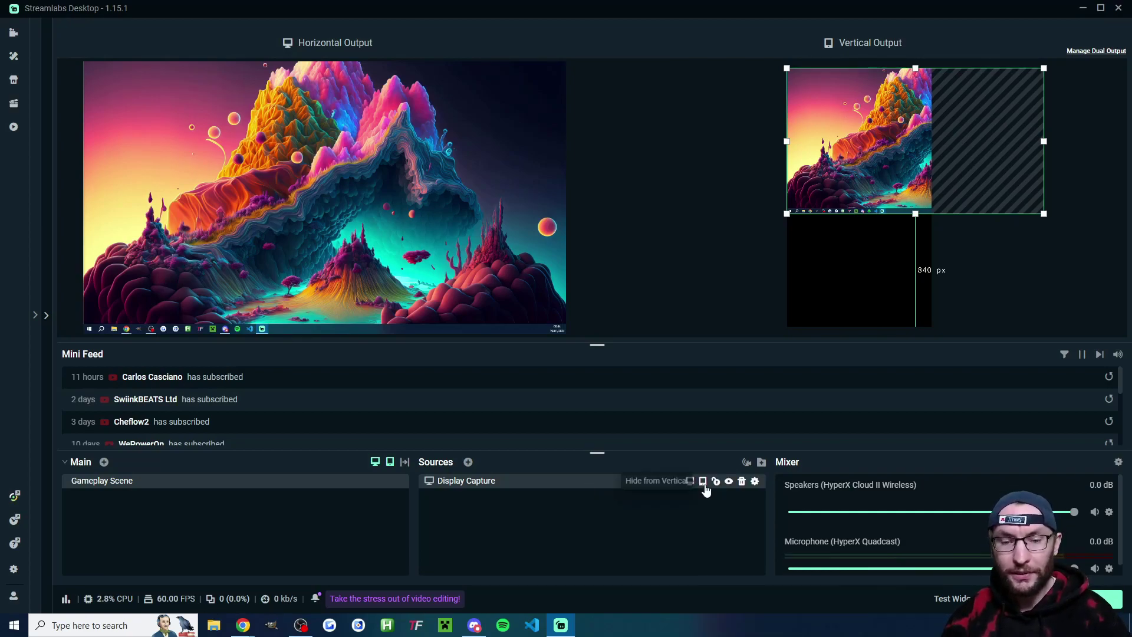
Move the capture down, enlarge it, and centre it horizontally in the vertical canvas
click(503, 485)
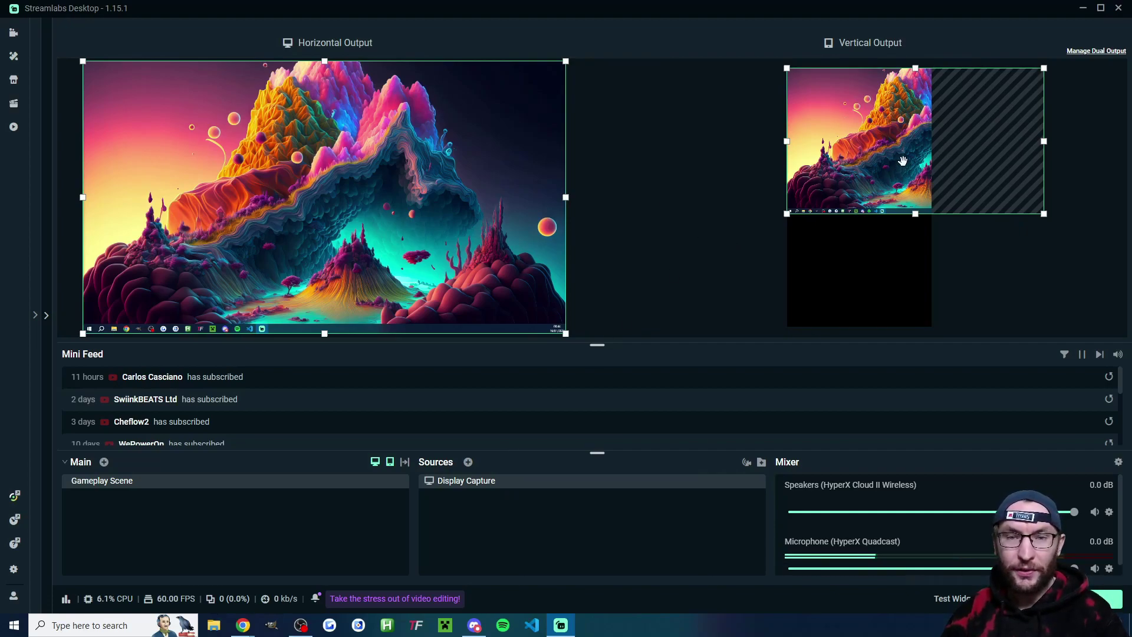
drag(902, 132, 847, 248)
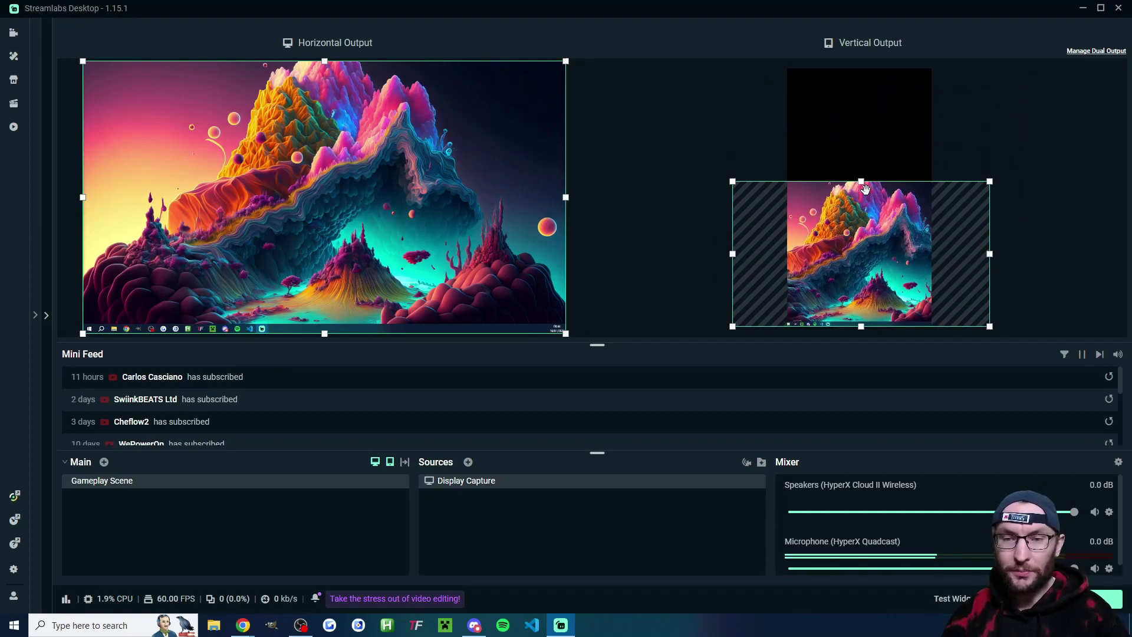
drag(861, 181, 865, 141)
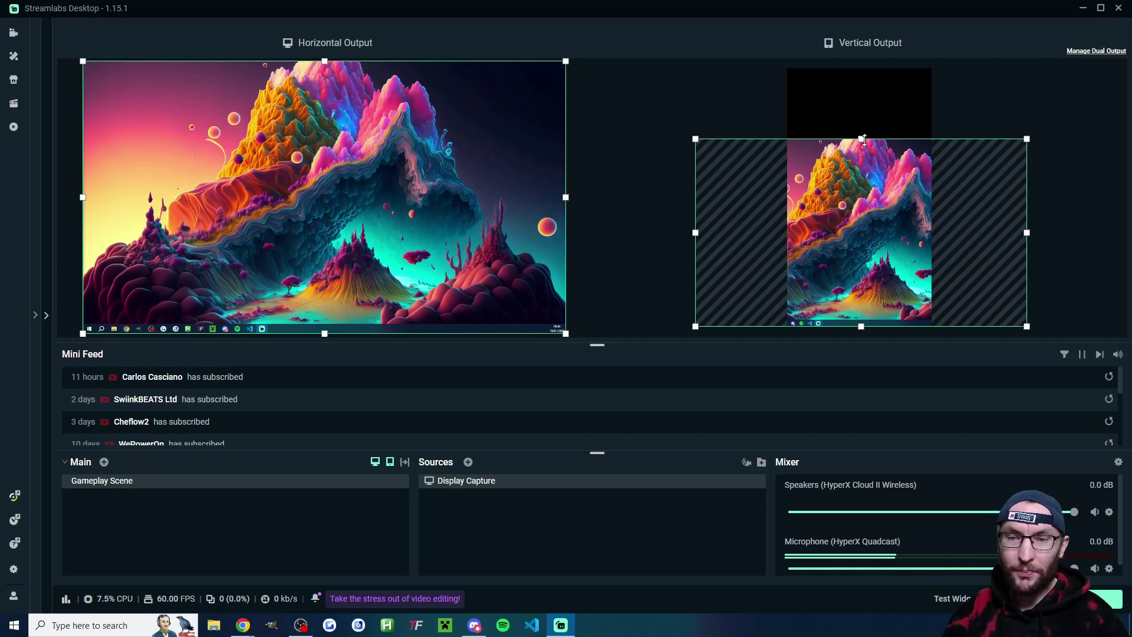
right_click(861, 190)
mouse_move(914, 280)
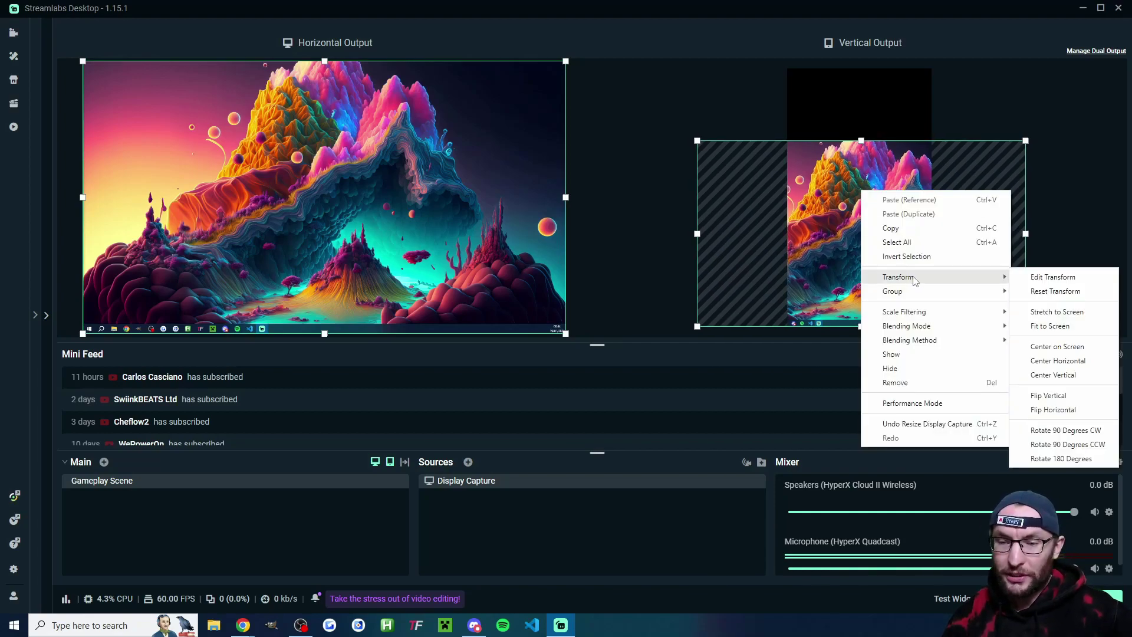
click(1060, 361)
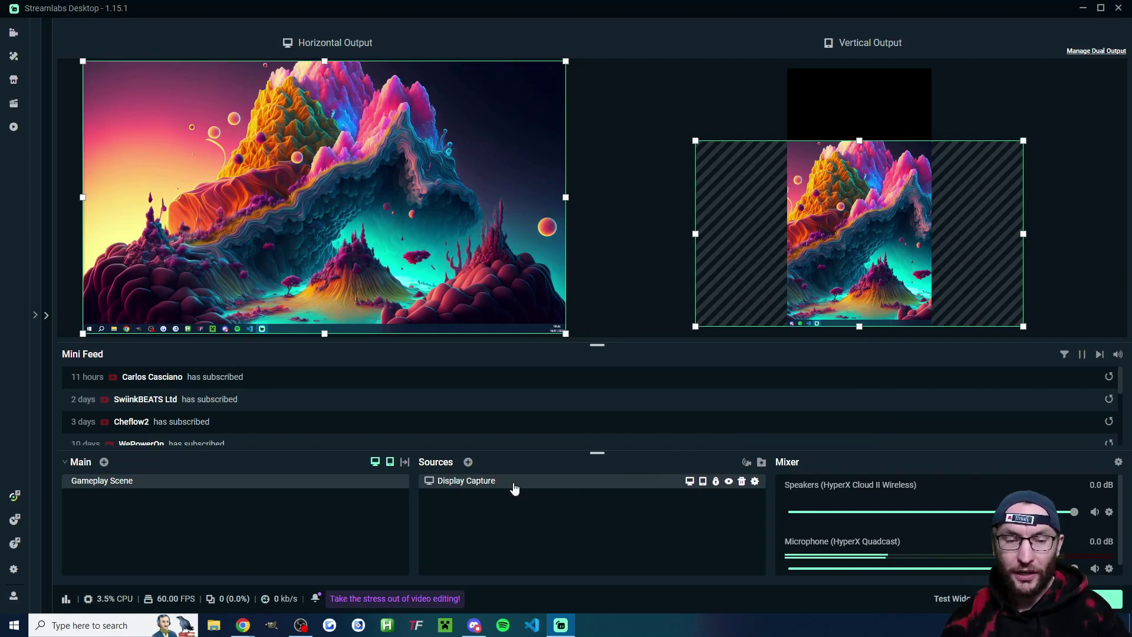
Add a Video Capture Device source using the USB Live camera
click(469, 462)
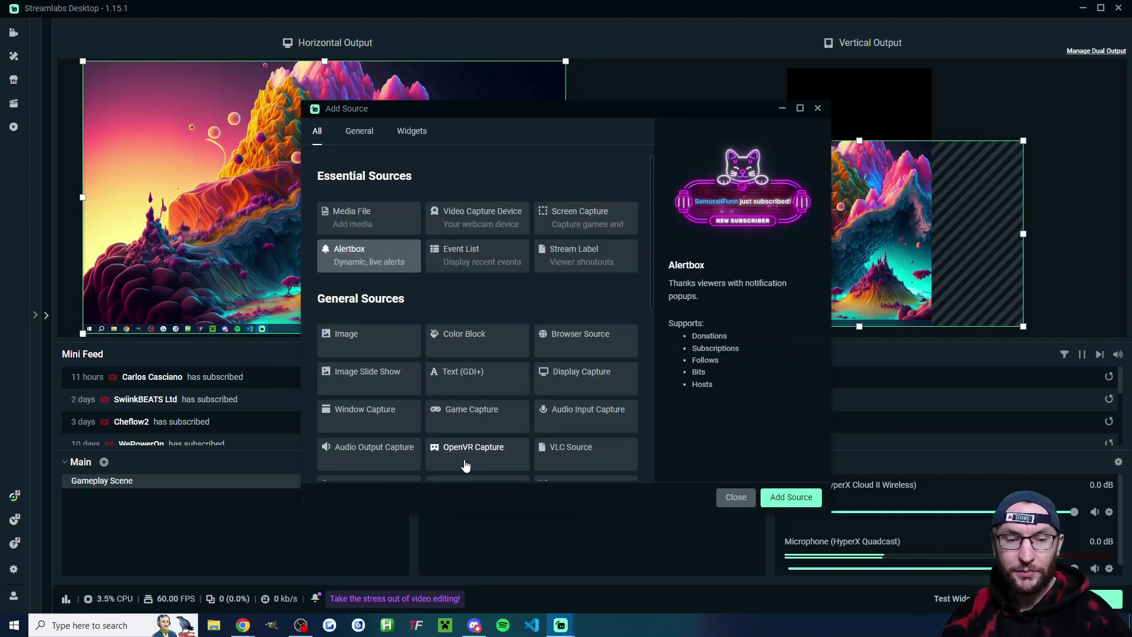
click(474, 227)
click(792, 497)
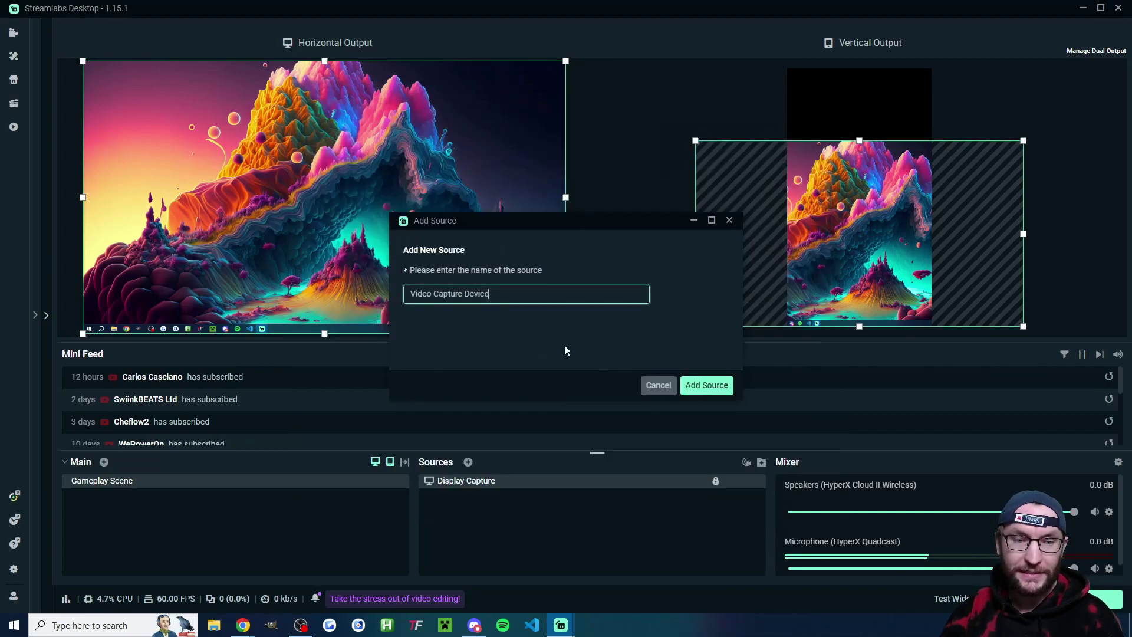
click(717, 392)
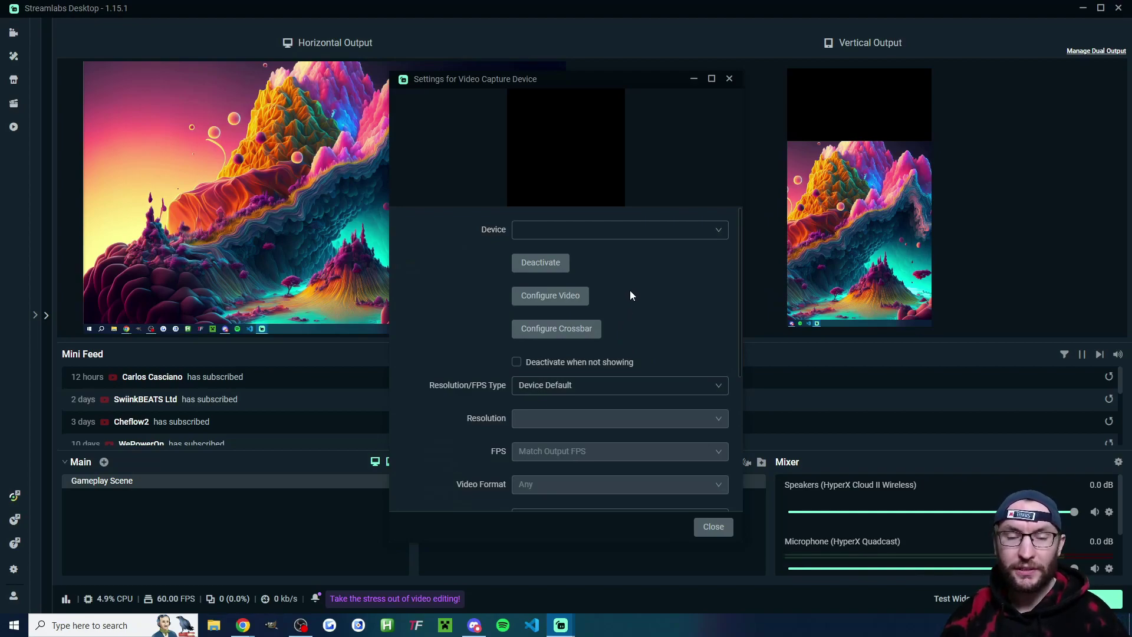
click(627, 233)
click(557, 258)
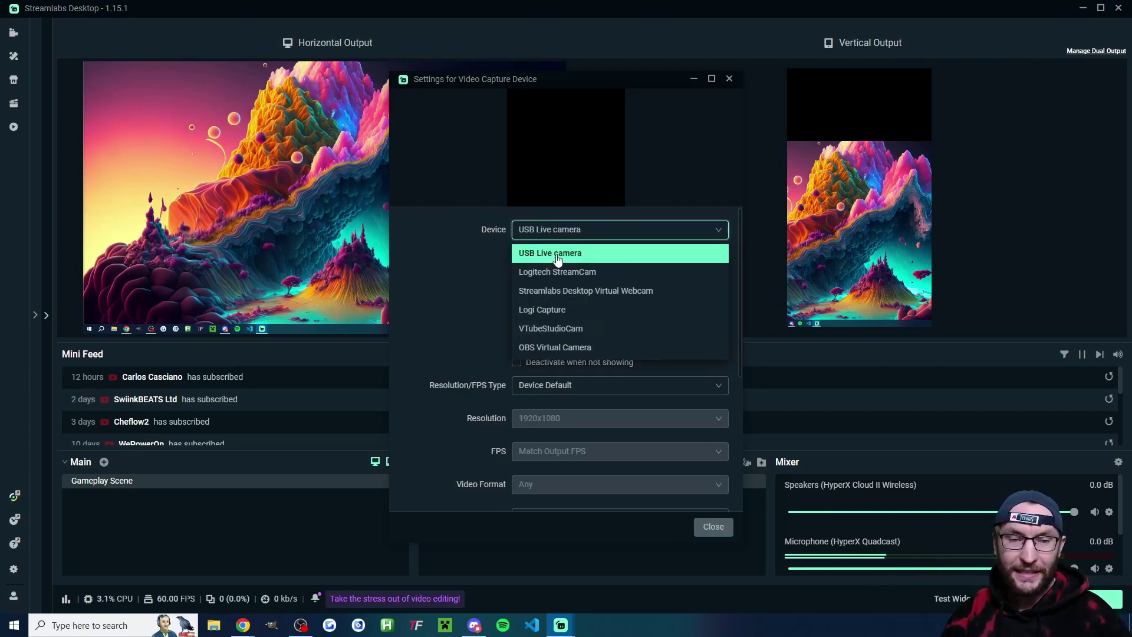
click(557, 254)
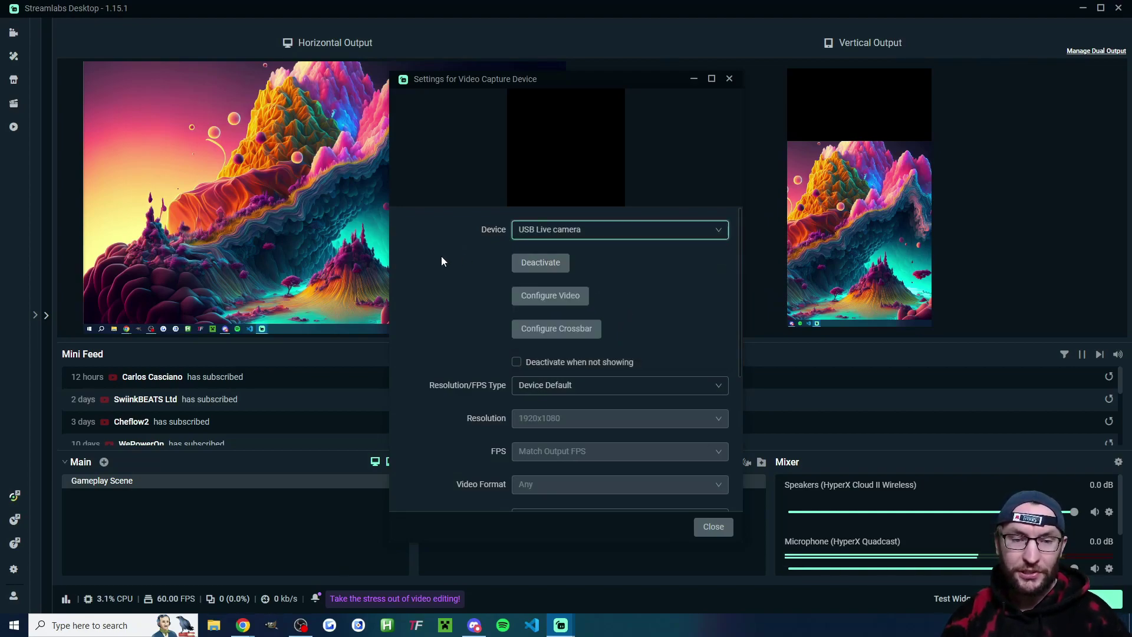
Set the webcam to Custom resolution/FPS at 30 FPS, then crop its right side
click(549, 389)
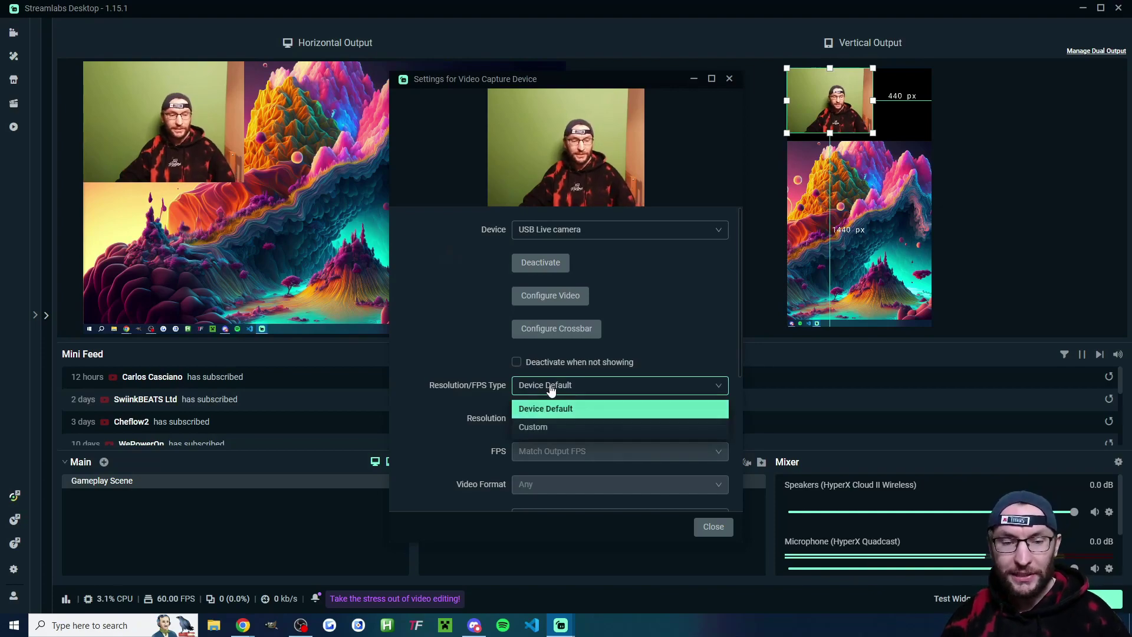
click(551, 428)
click(558, 420)
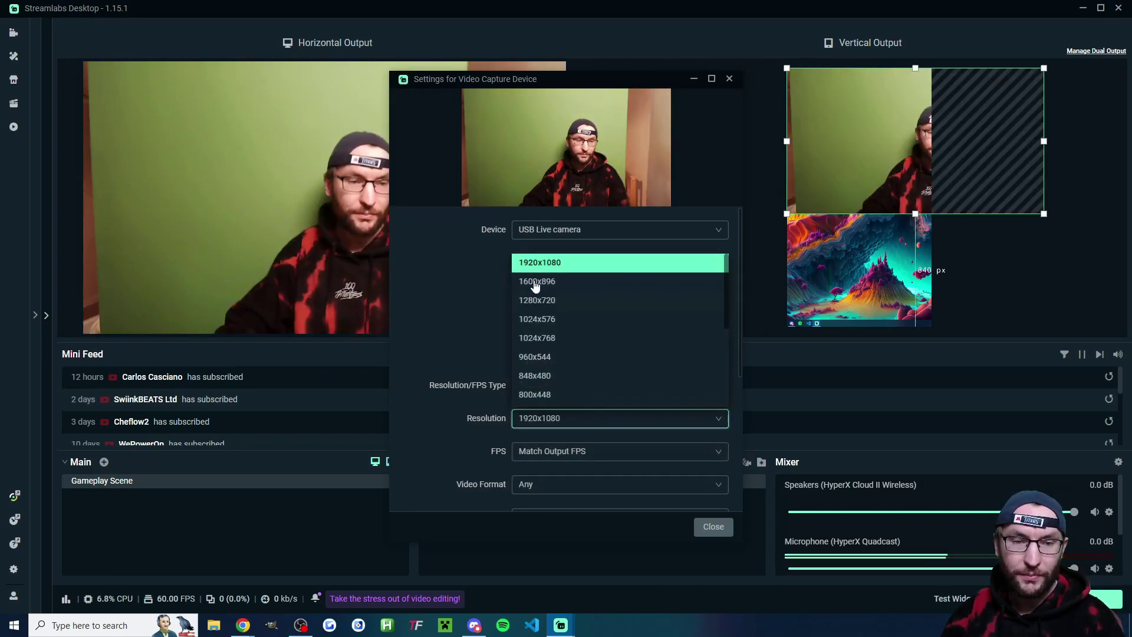
click(535, 286)
scroll(465, 292, down, 5)
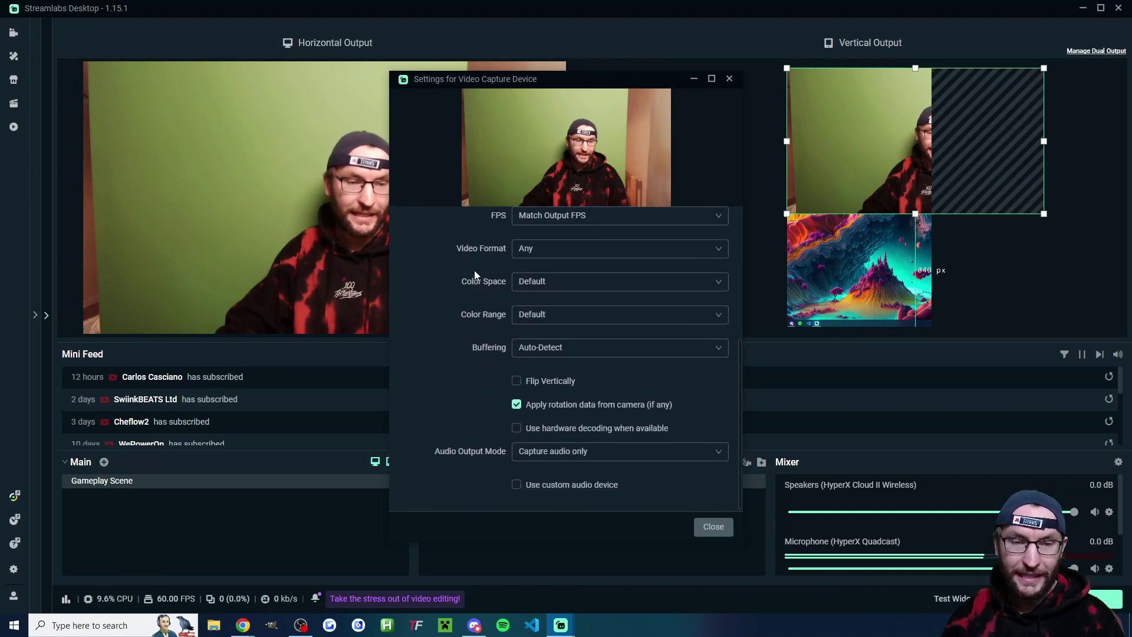
scroll(474, 270, up, 2)
click(538, 277)
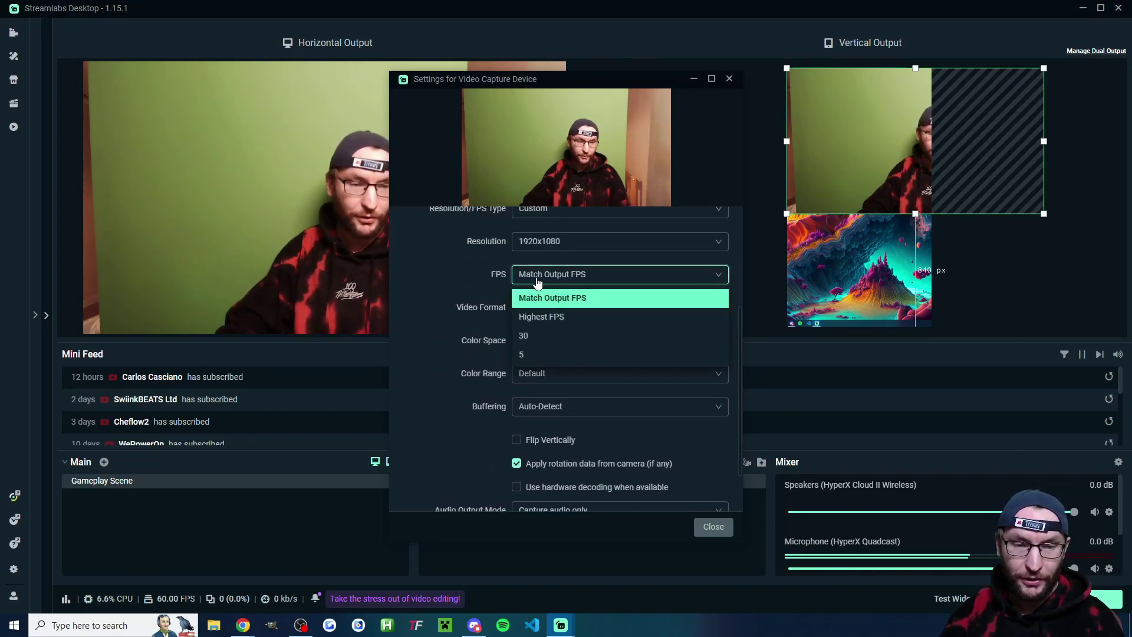
click(523, 336)
scroll(476, 312, down, 2)
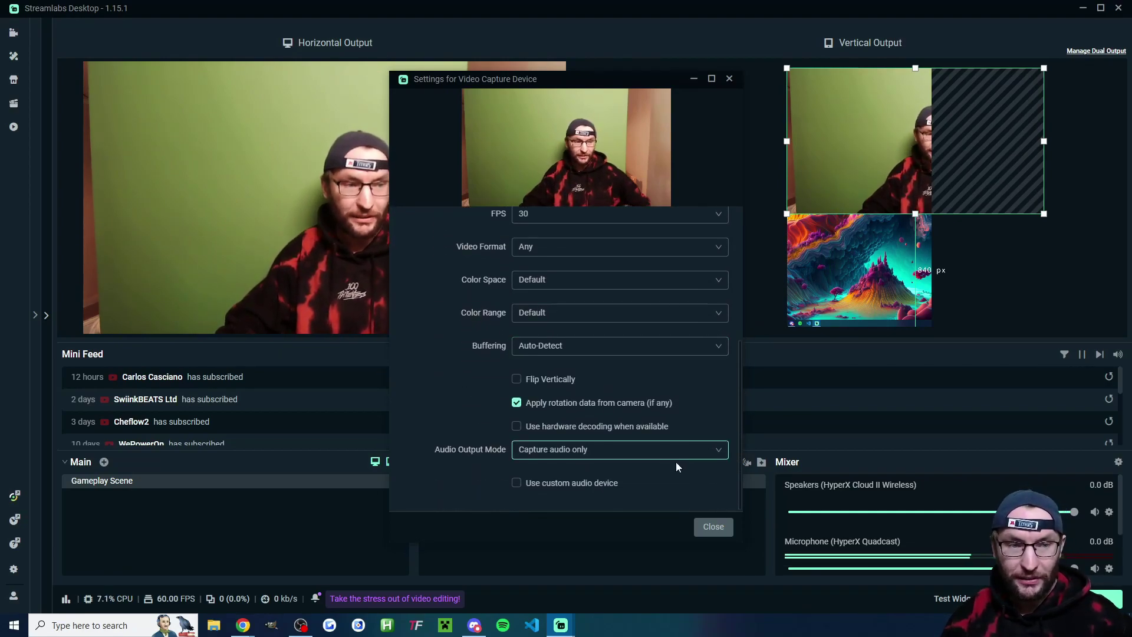
click(713, 527)
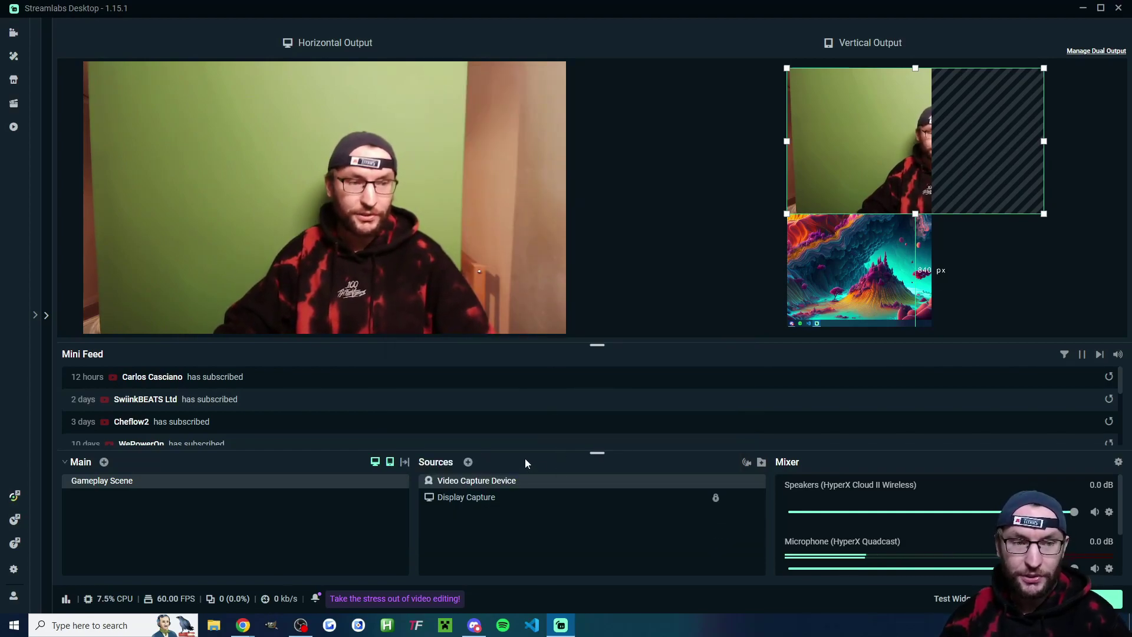
click(489, 482)
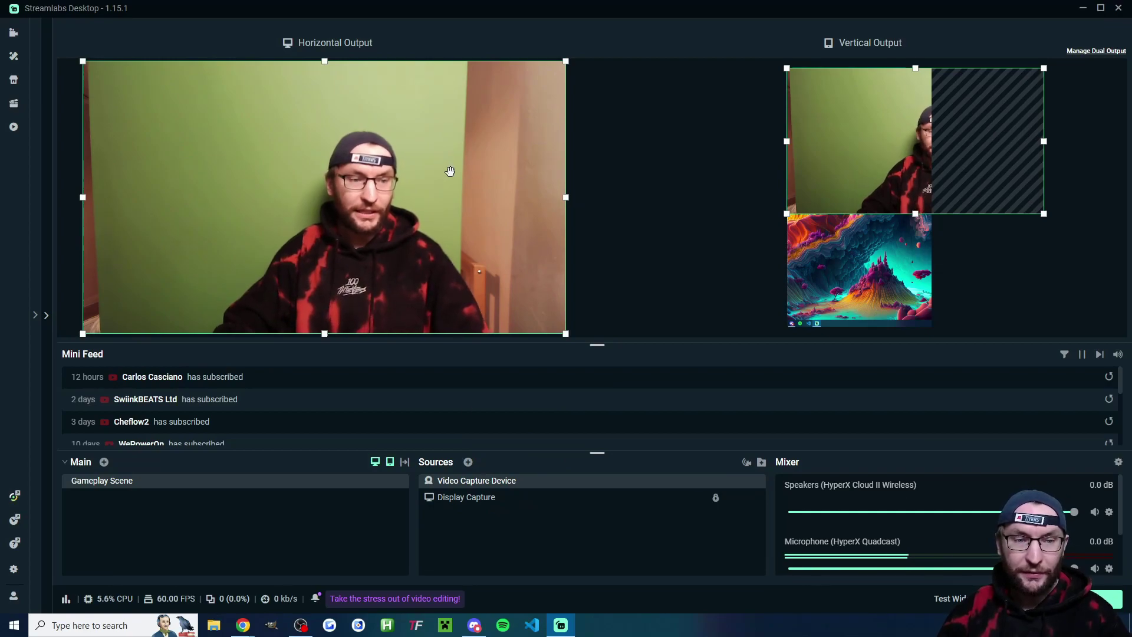
mouse_move(567, 197)
mouse_down()
mouse_move(458, 198)
mouse_move(594, 196)
mouse_move(456, 200)
mouse_move(567, 208)
mouse_up()
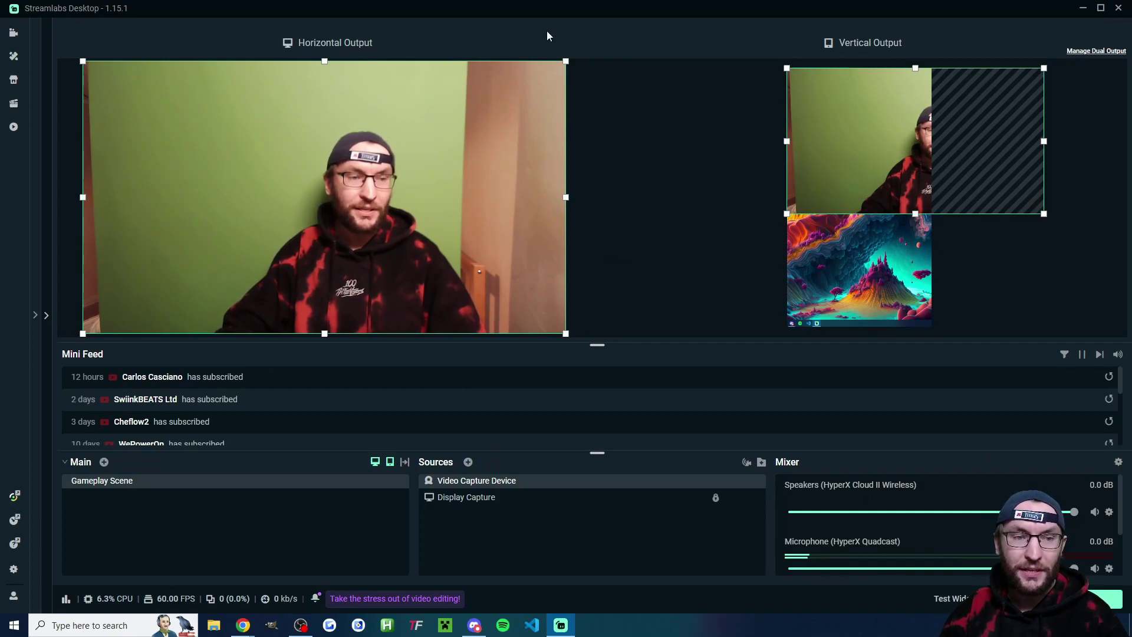
Shrink the webcam and place it at the upper left of the horizontal canvas
drag(566, 62, 254, 243)
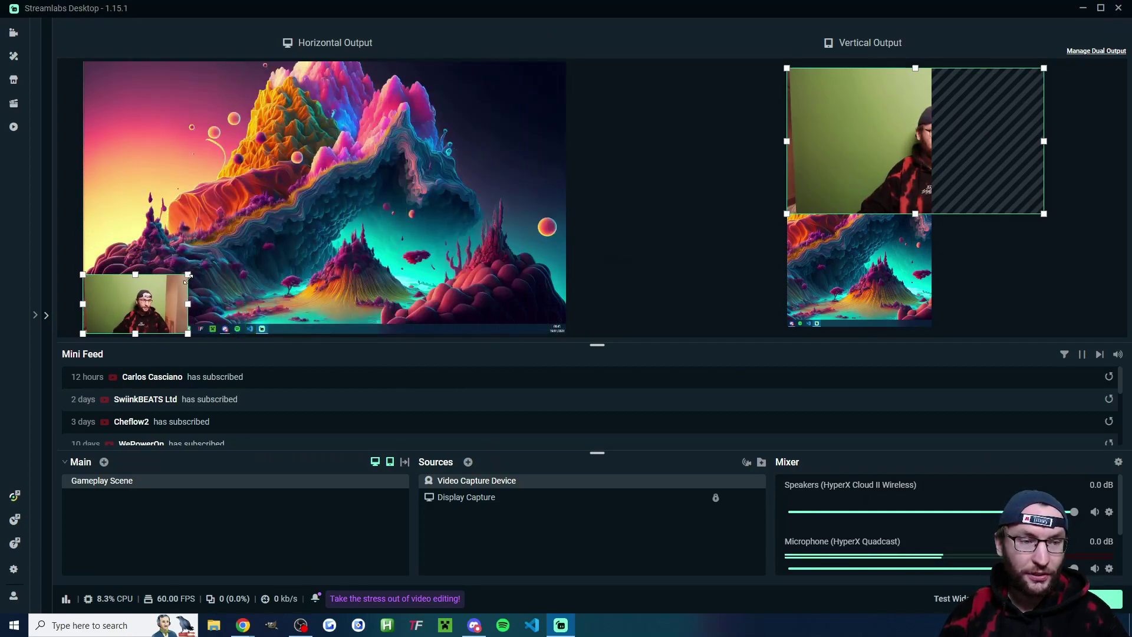
drag(187, 276, 180, 280)
drag(120, 307, 124, 196)
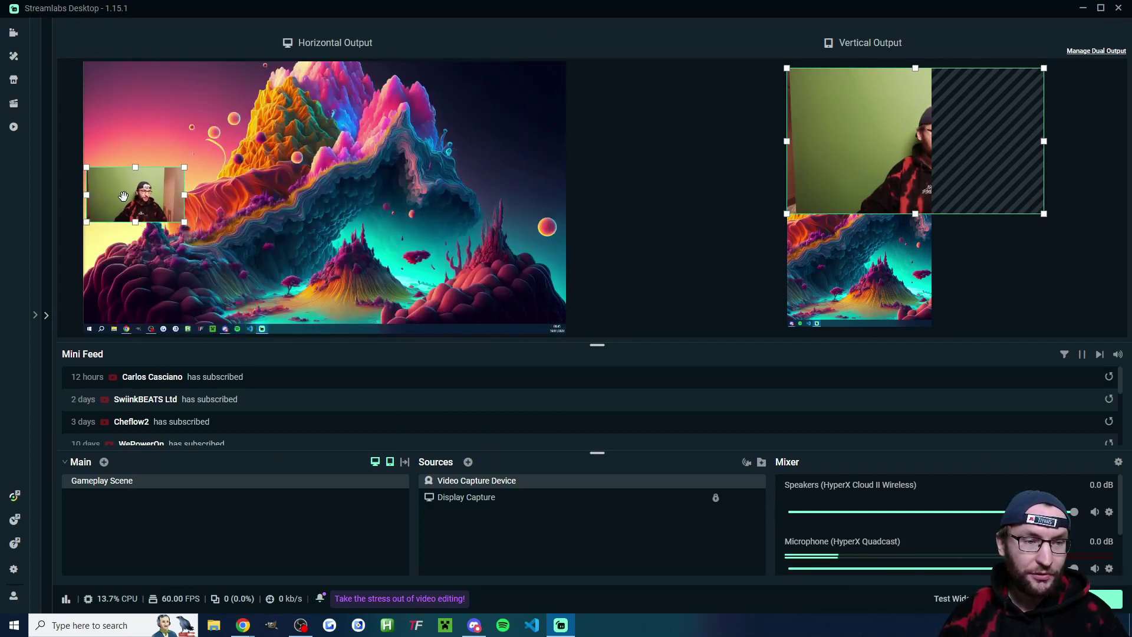
Centre the webcam vertically, then move it to the top of the vertical canvas and resize
right_click(123, 189)
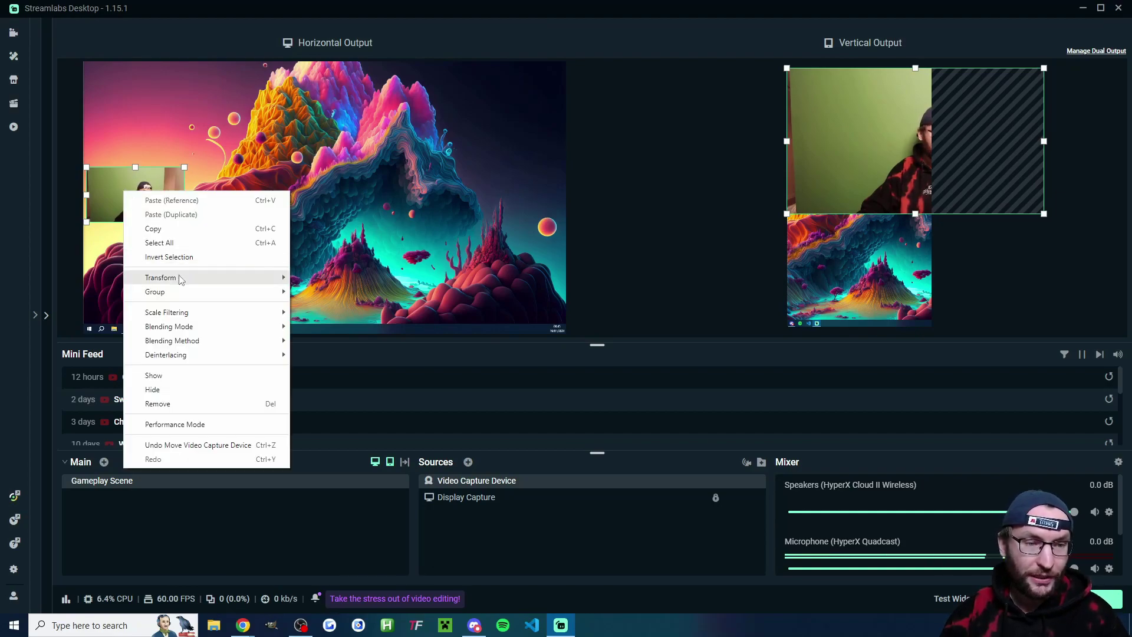
mouse_move(179, 278)
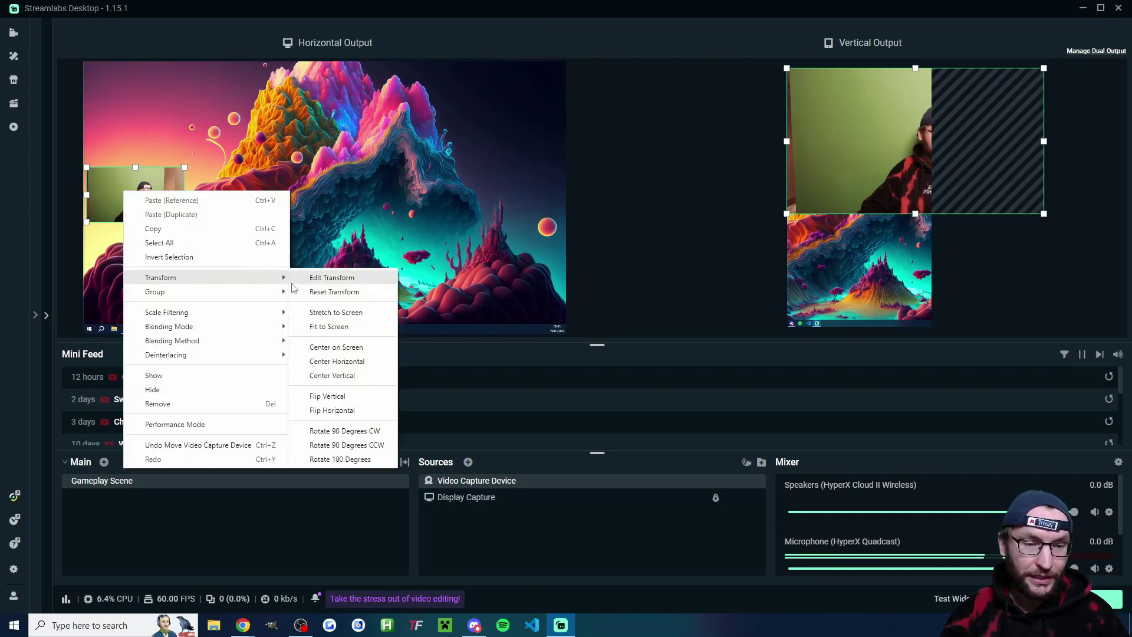
click(353, 376)
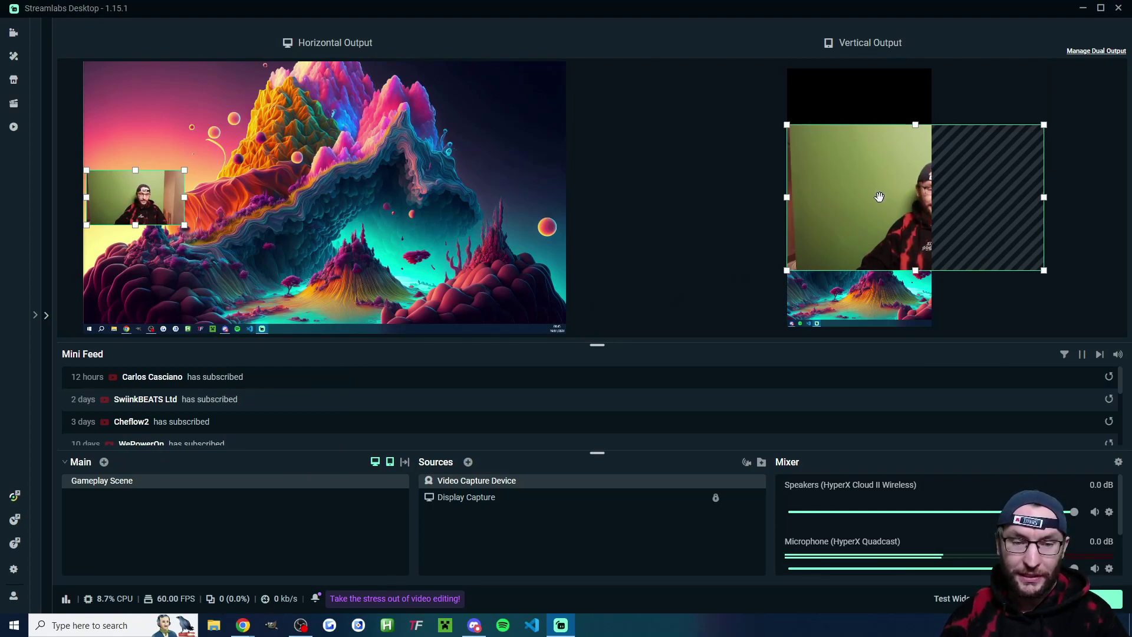
drag(879, 197, 879, 140)
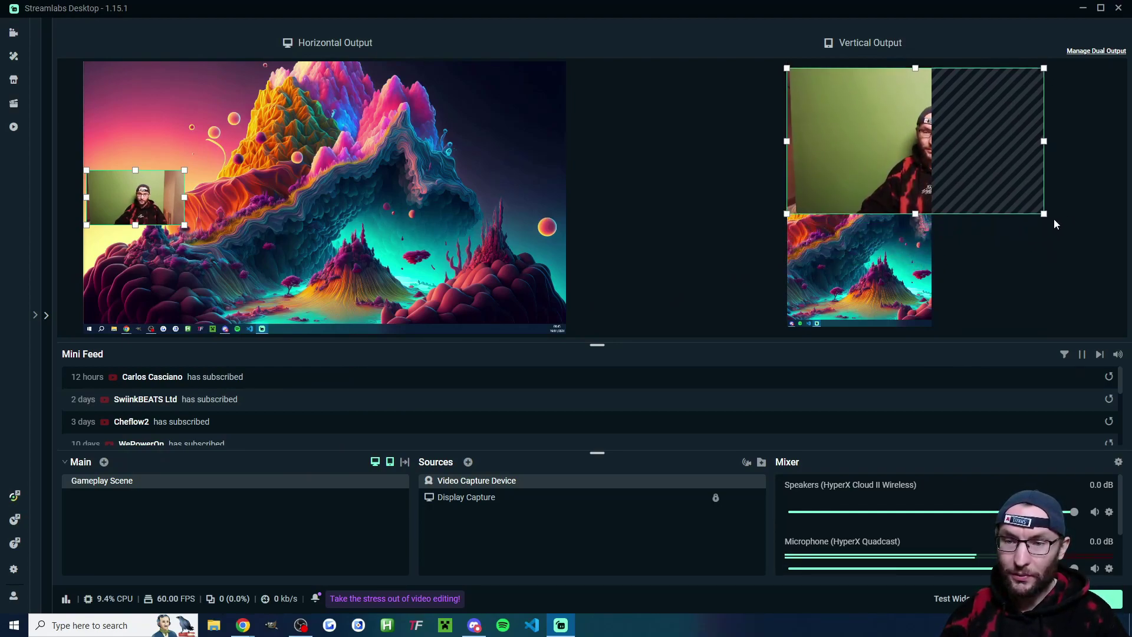
drag(1045, 214, 931, 142)
Add an Alertbox source and review its YouTube Membership, Subscribers and Super Chat alerts
click(1002, 161)
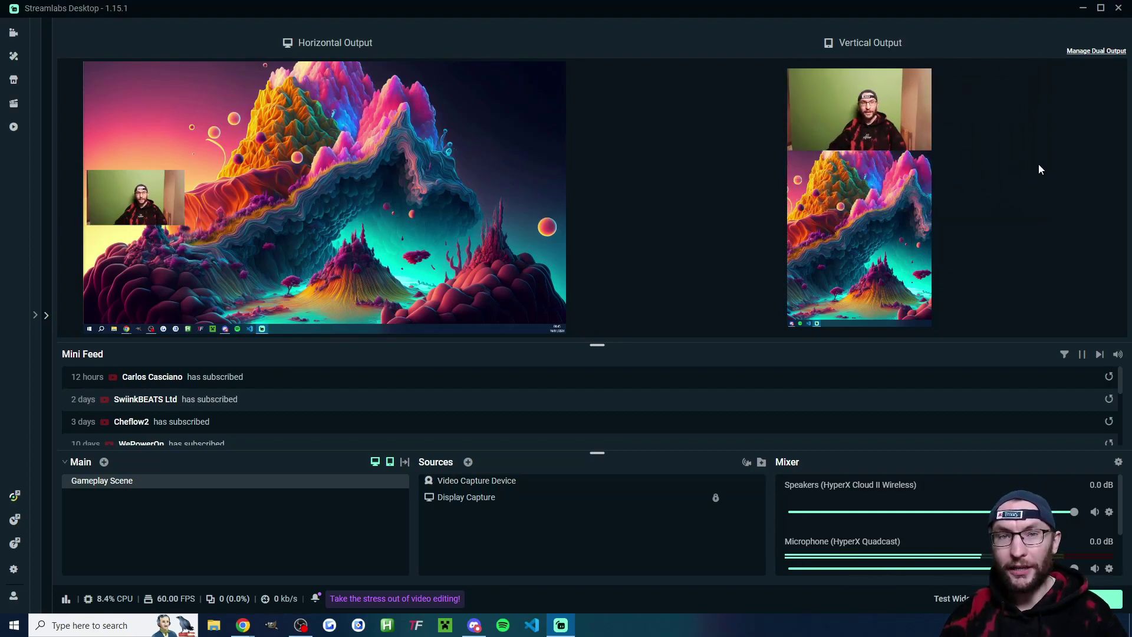
click(468, 462)
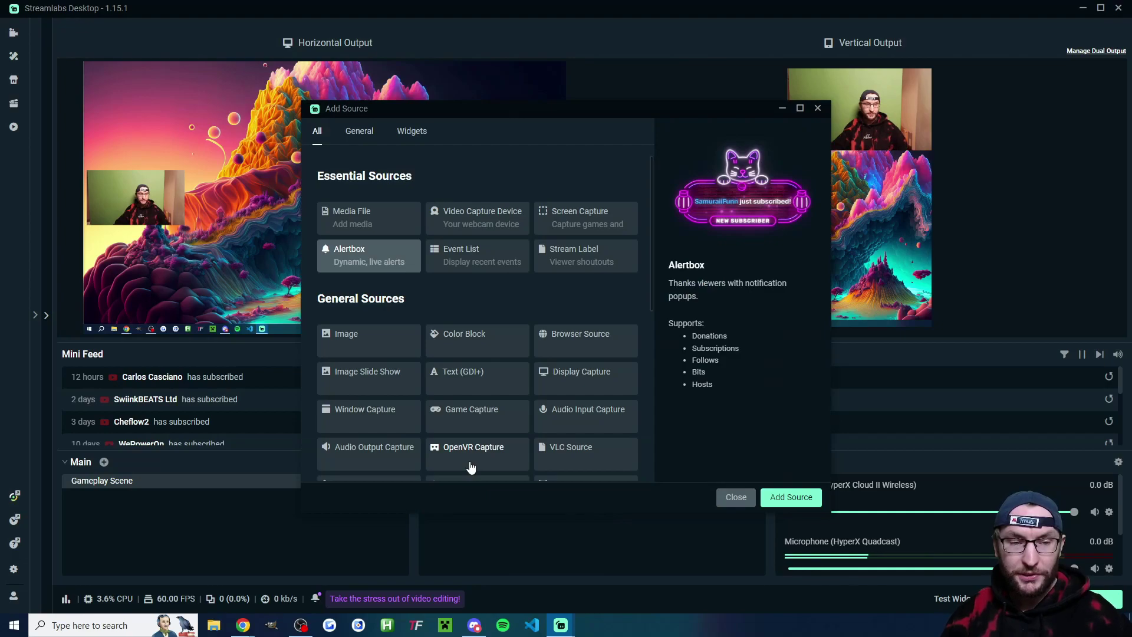
click(766, 498)
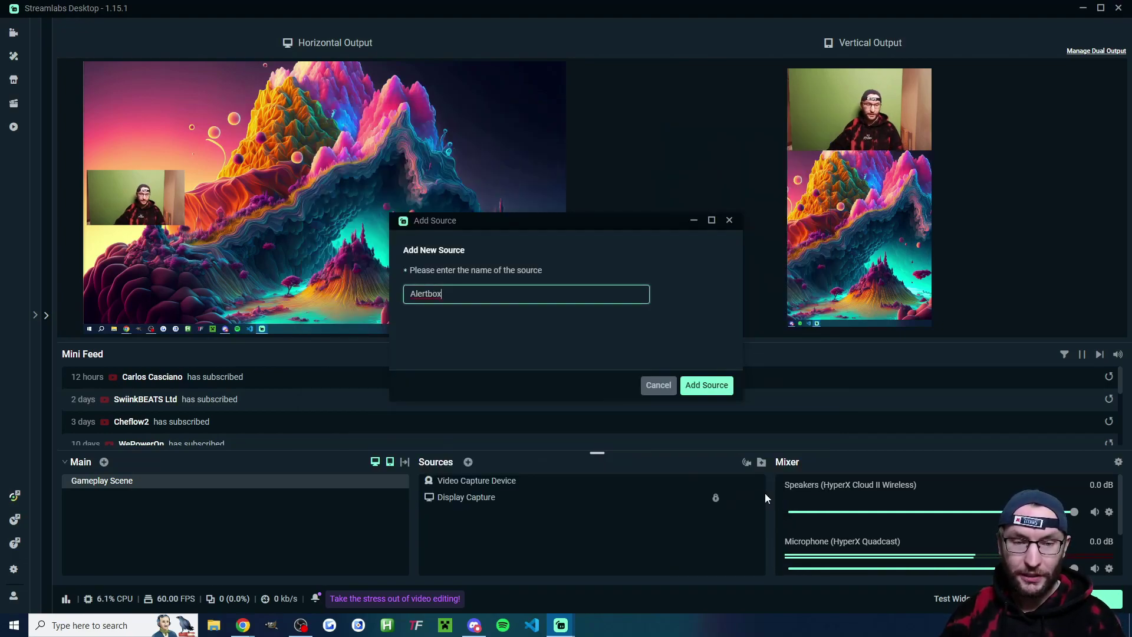
click(710, 386)
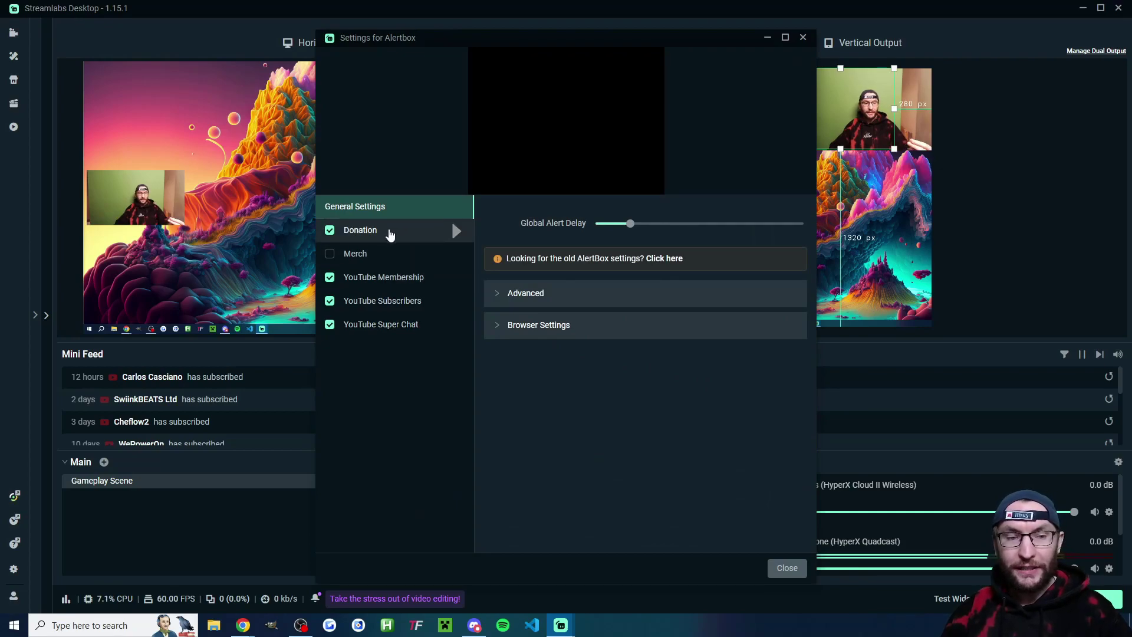
click(396, 278)
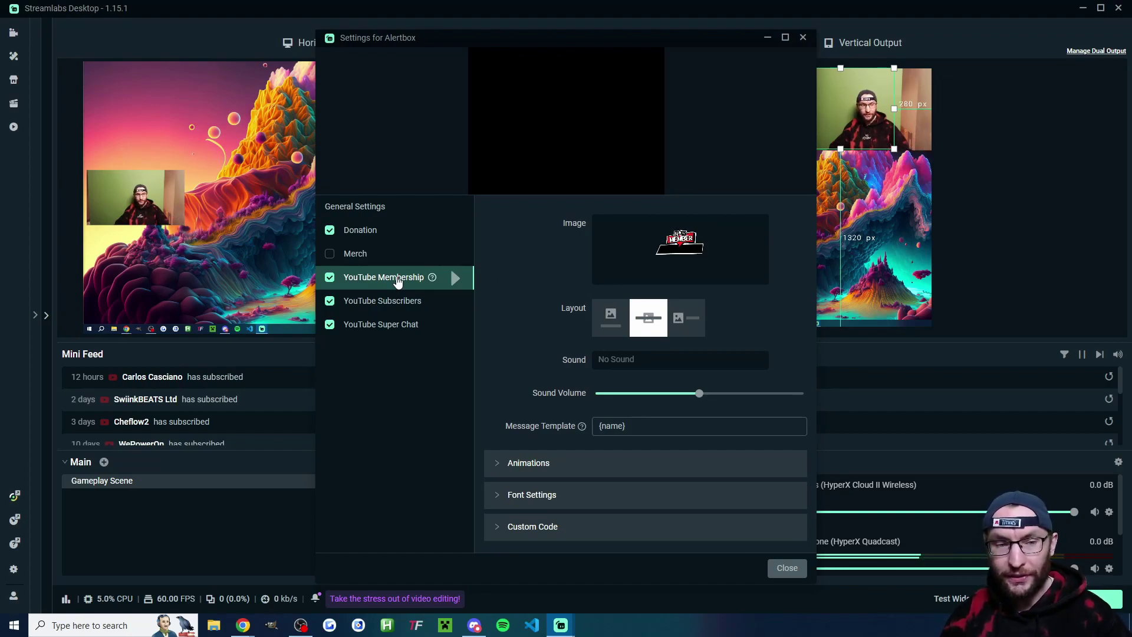
click(392, 302)
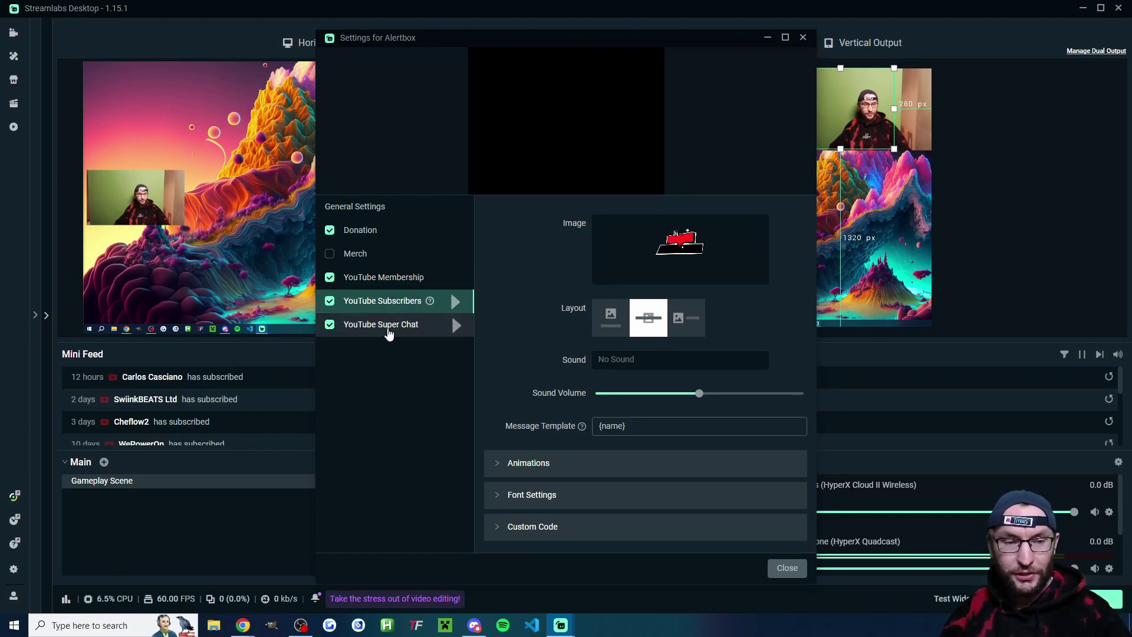
click(390, 331)
click(794, 570)
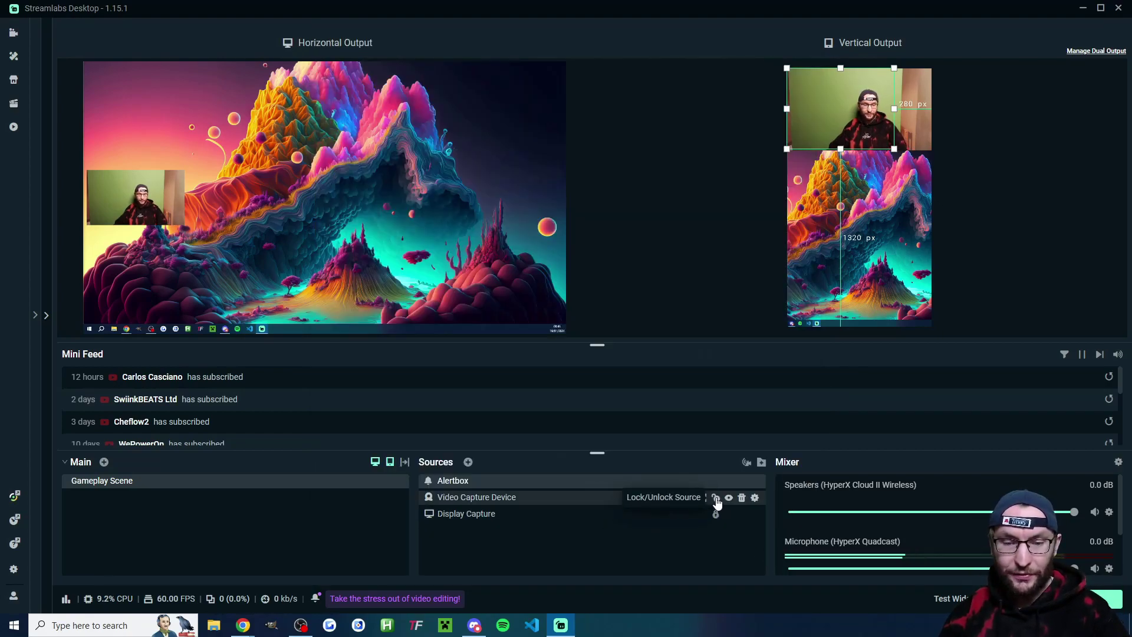
Lock the webcam, then move the Alertbox lower and centre it on screen
click(717, 500)
click(717, 500)
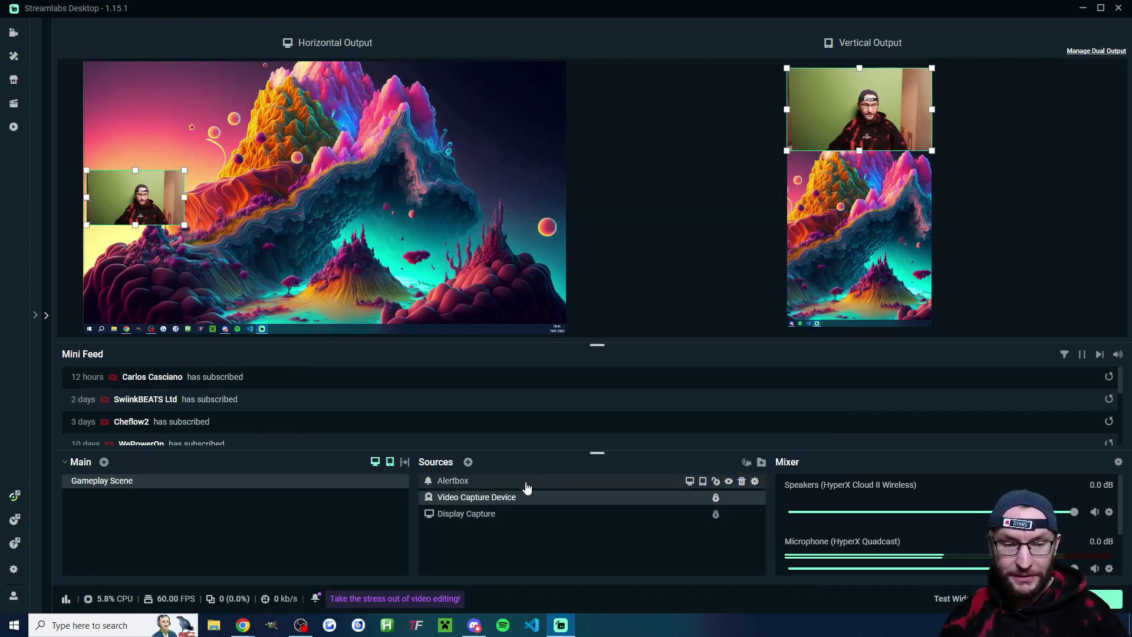
click(487, 489)
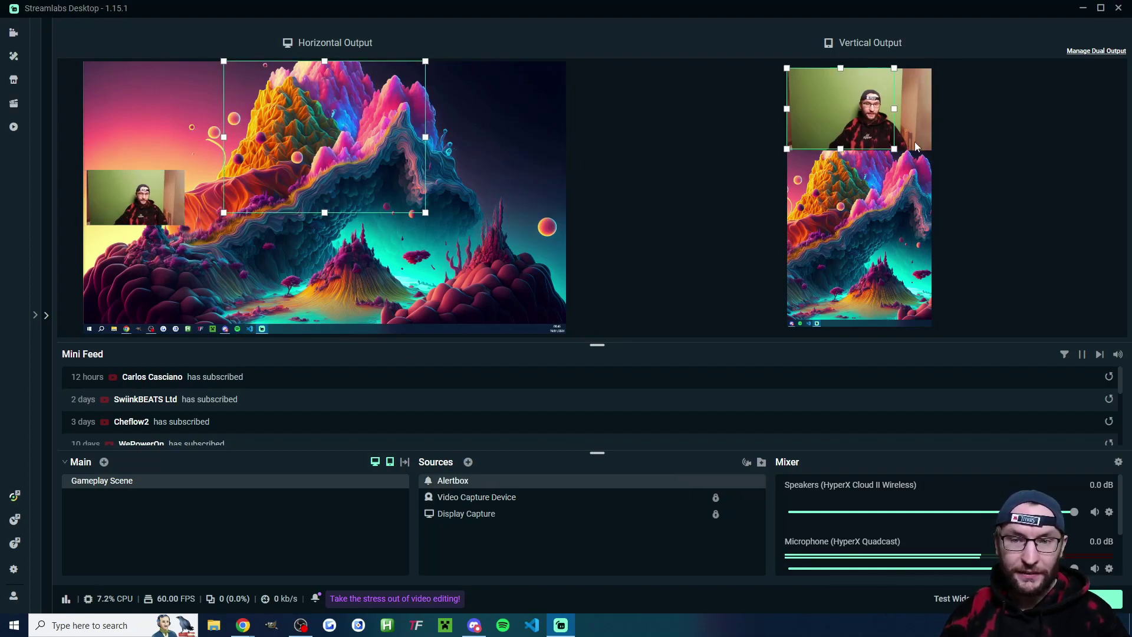
drag(838, 101, 859, 207)
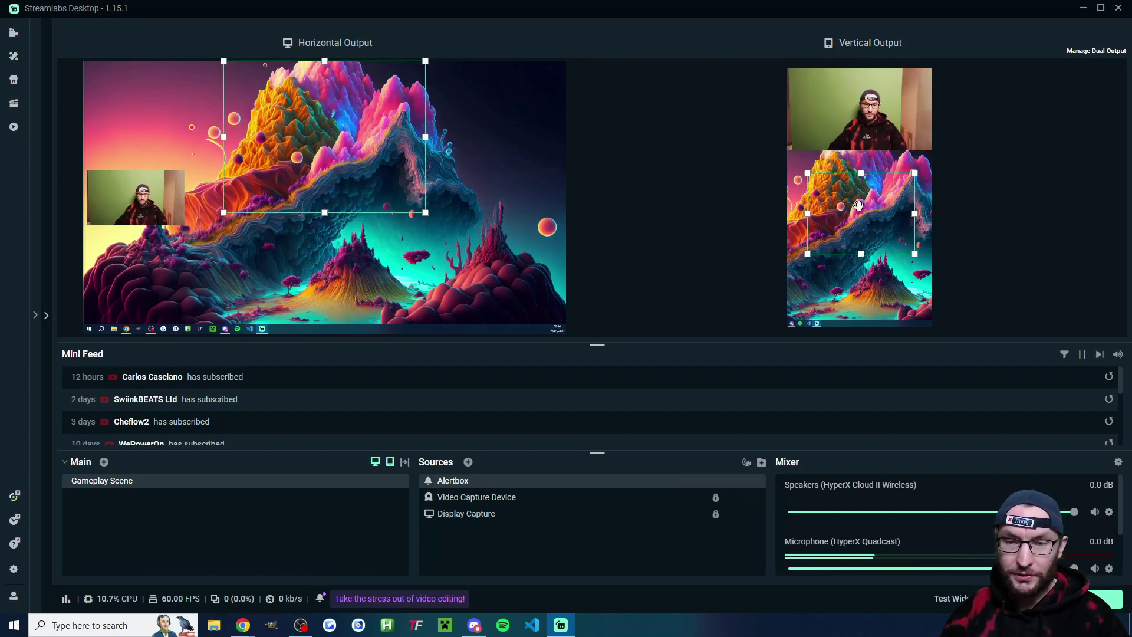
right_click(860, 208)
mouse_move(920, 293)
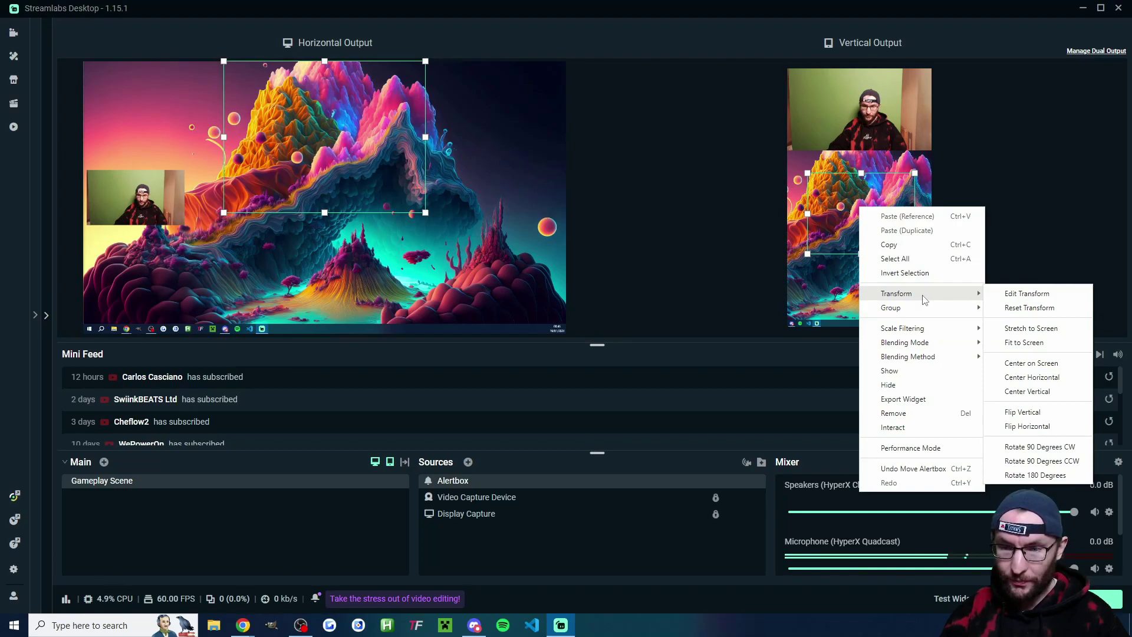
click(1026, 364)
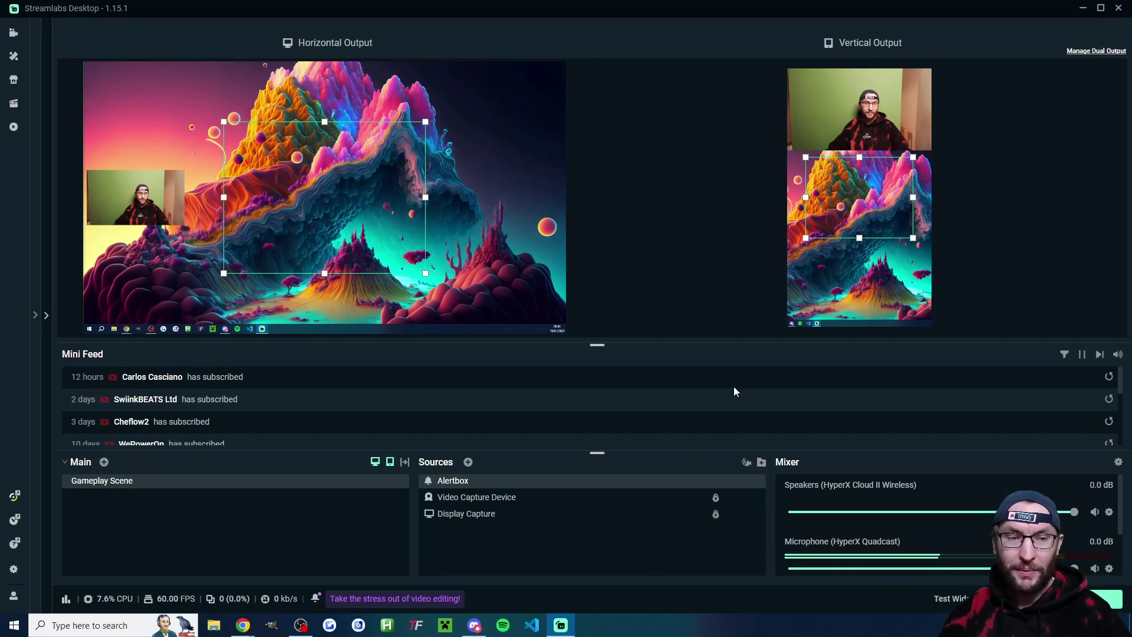
Lock the Alertbox and Video Capture Device sources, then deselect the Alertbox
click(716, 482)
click(715, 497)
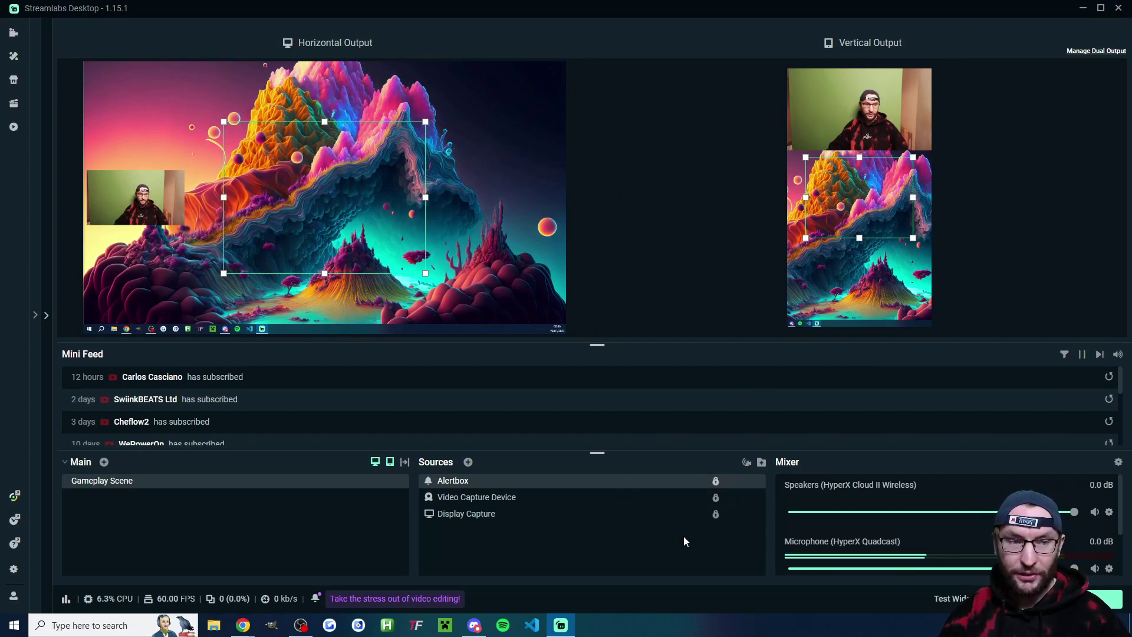
click(869, 134)
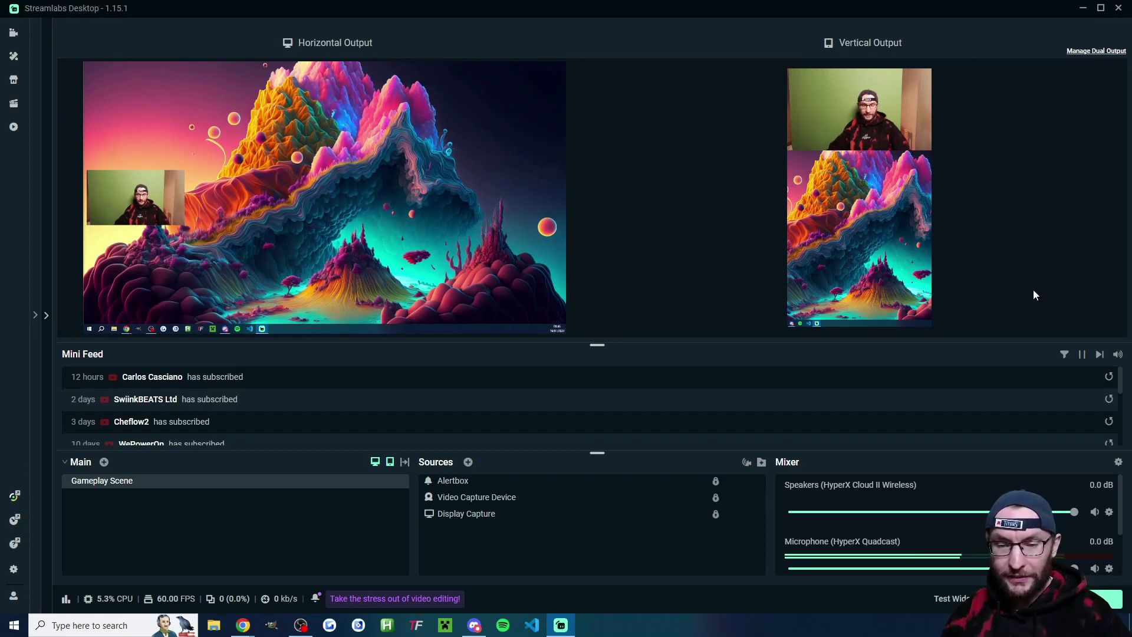
Delete the microphone's existing Noise Suppression filter
click(1109, 570)
mouse_move(1039, 441)
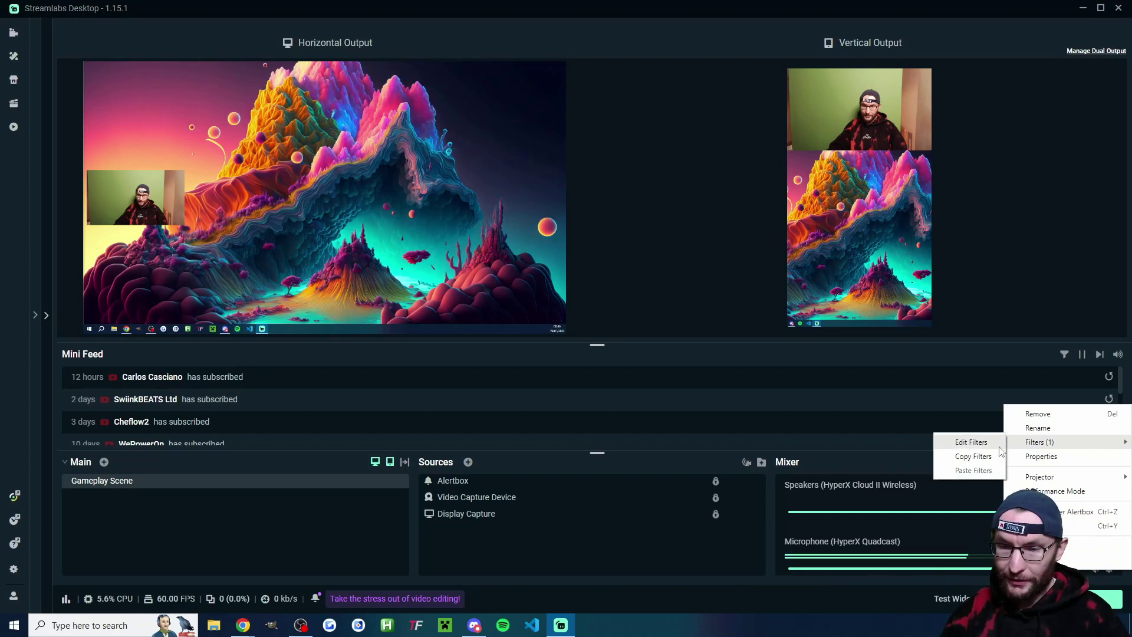
click(976, 442)
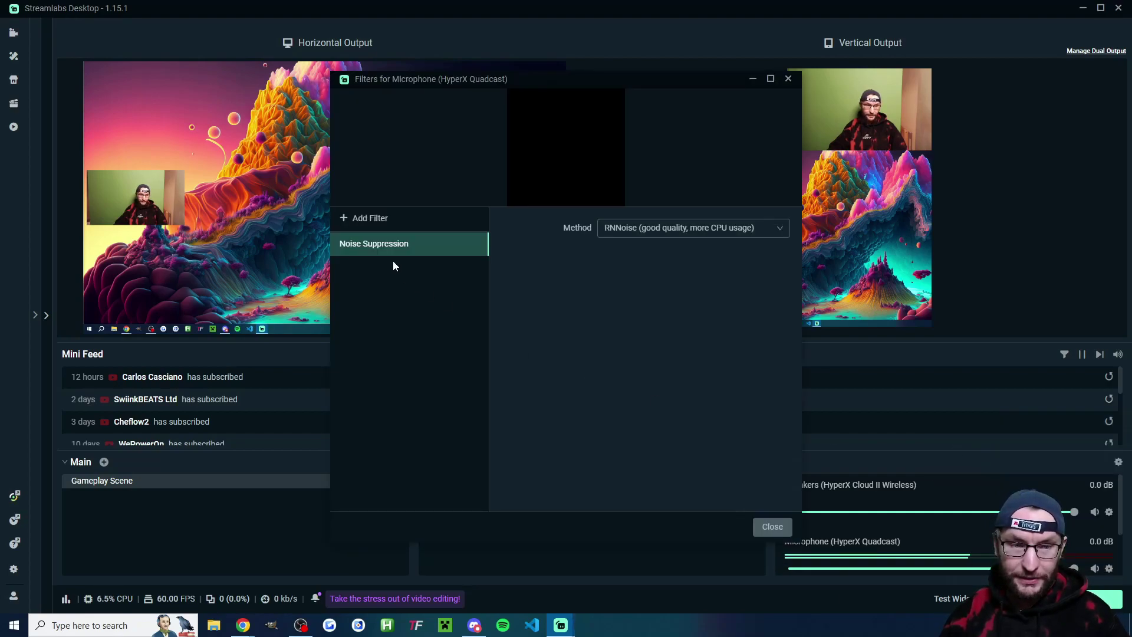
click(478, 245)
Add a new Noise Suppression filter to the mic using the RNNoise method
click(375, 220)
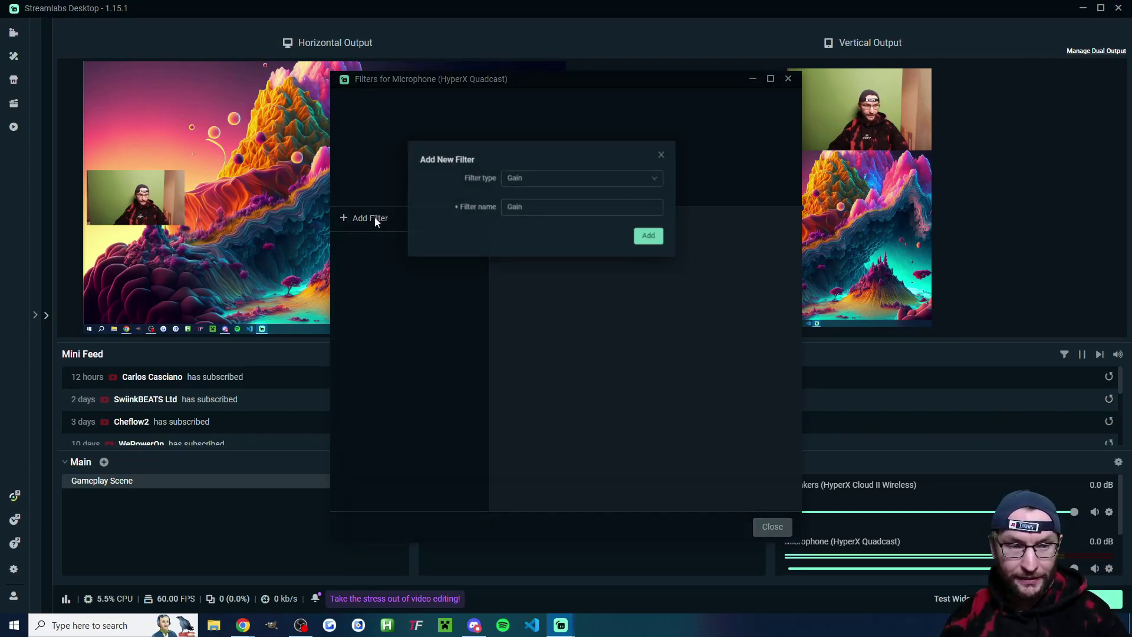
click(579, 174)
click(570, 215)
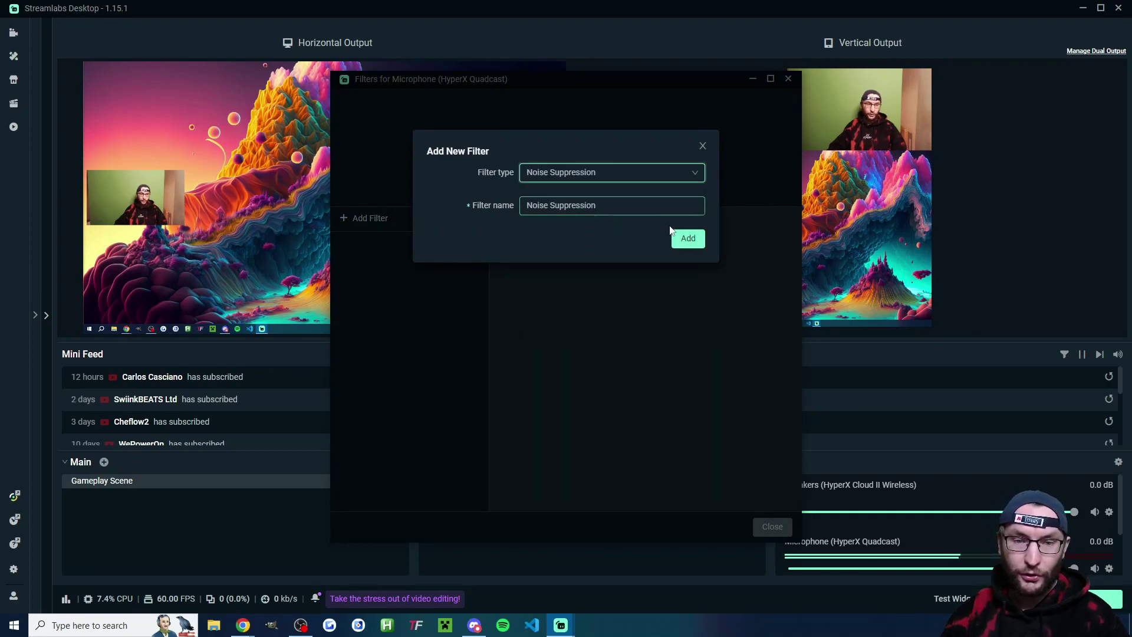
click(685, 236)
click(713, 230)
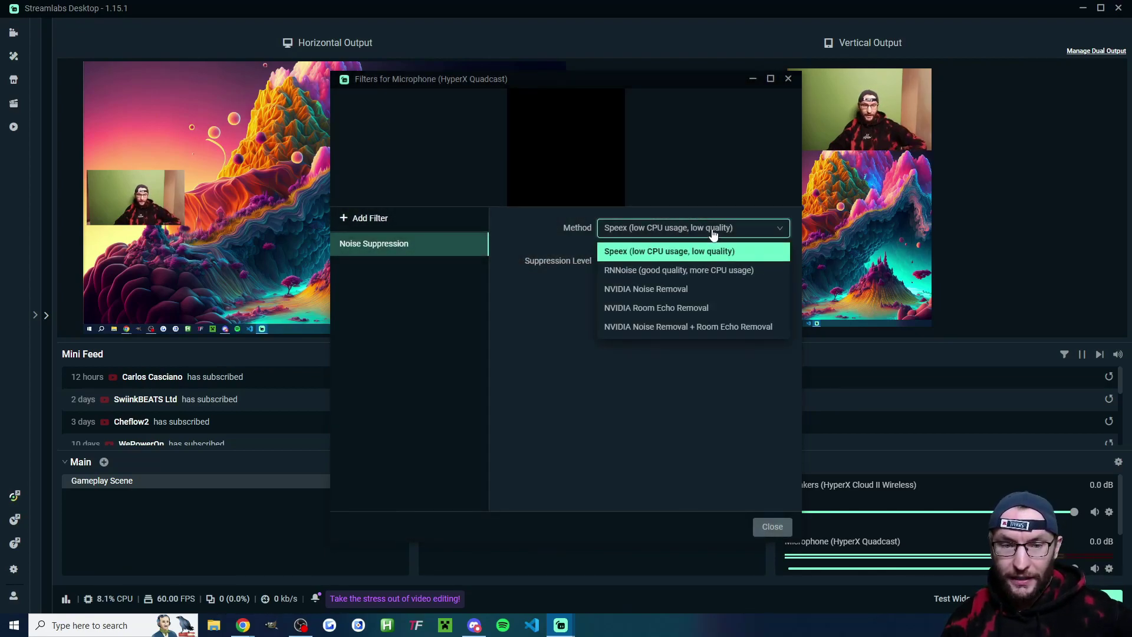
click(661, 271)
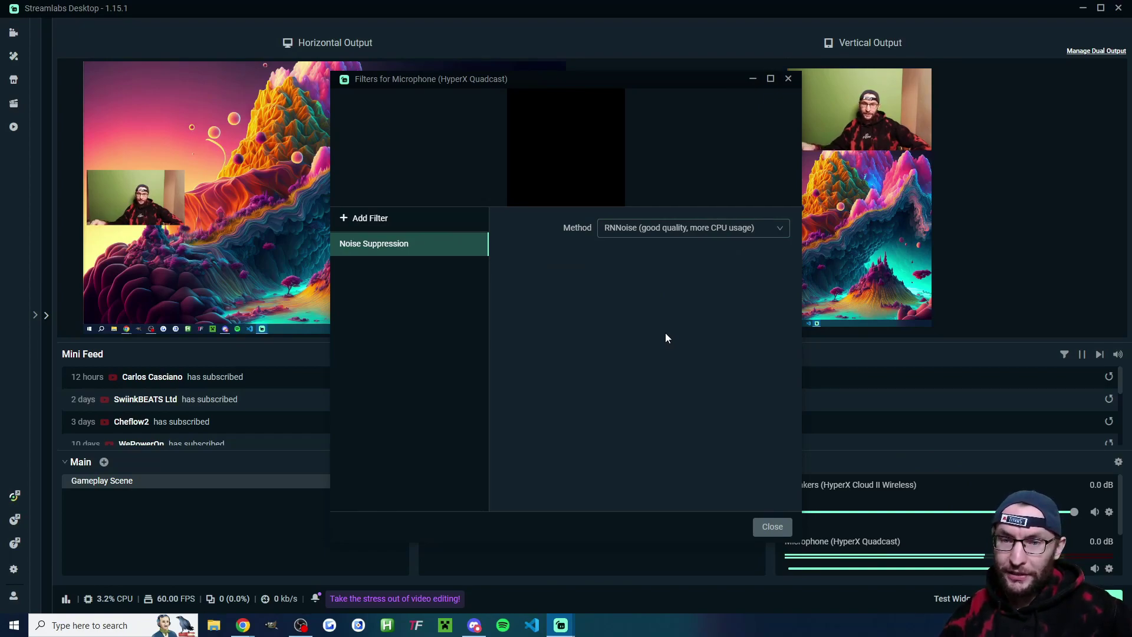
click(692, 230)
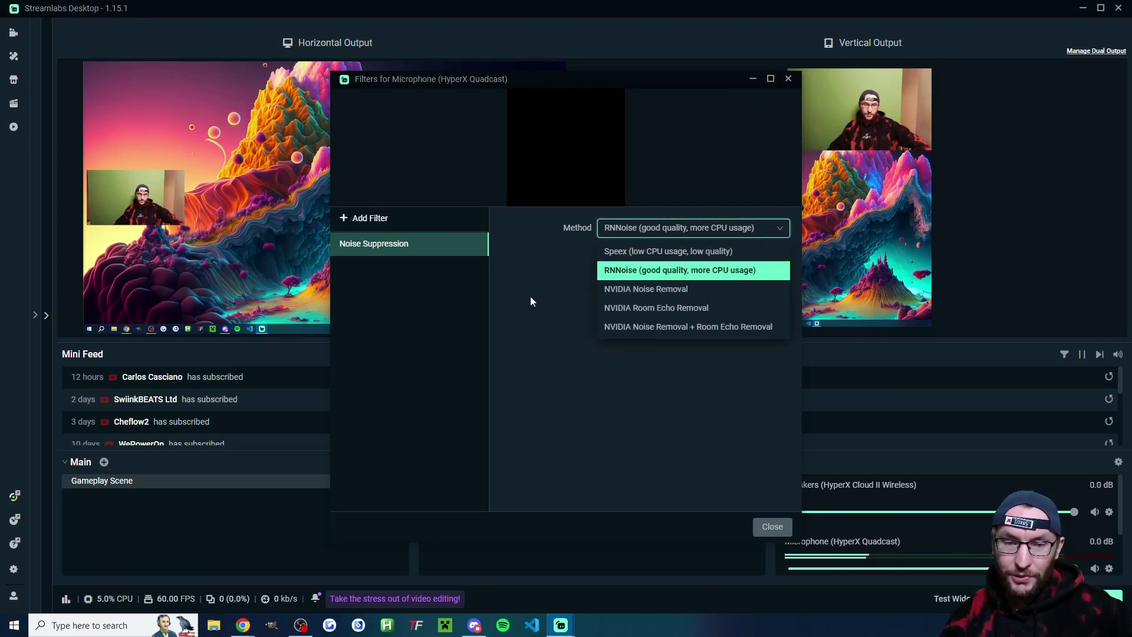
click(546, 305)
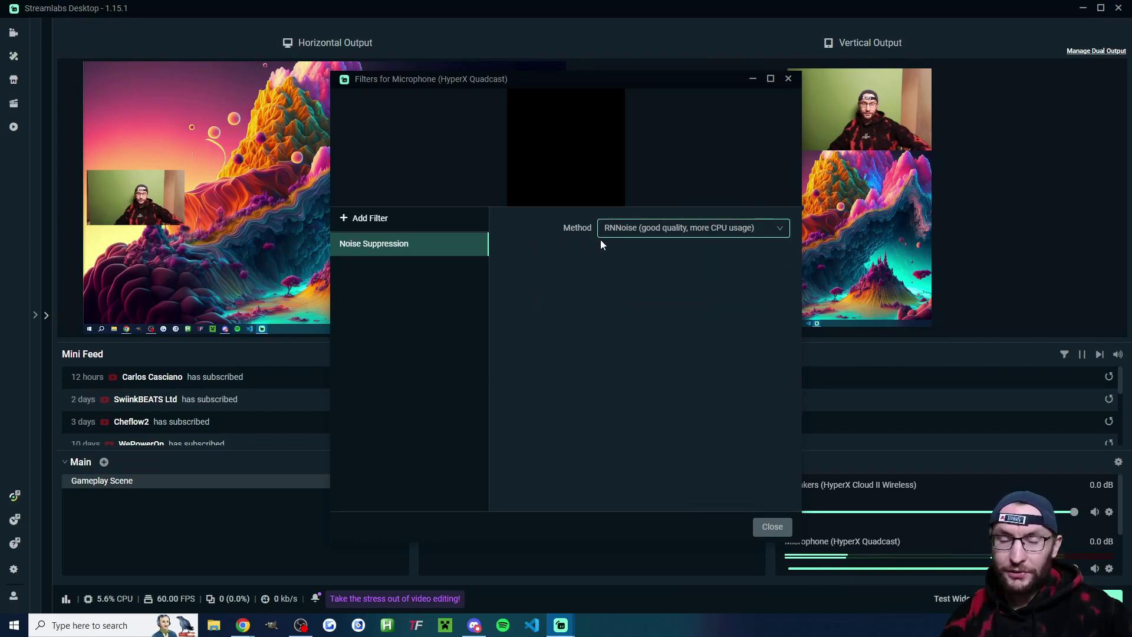
click(773, 528)
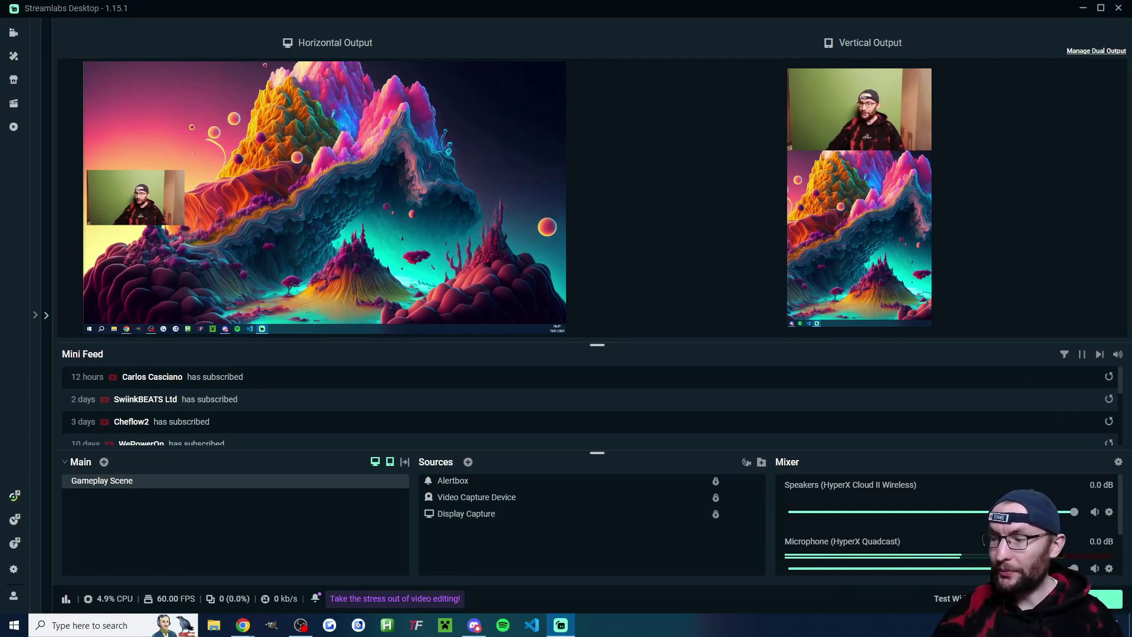
From the Go Live window, choose to add an Other (custom) destination
click(1098, 599)
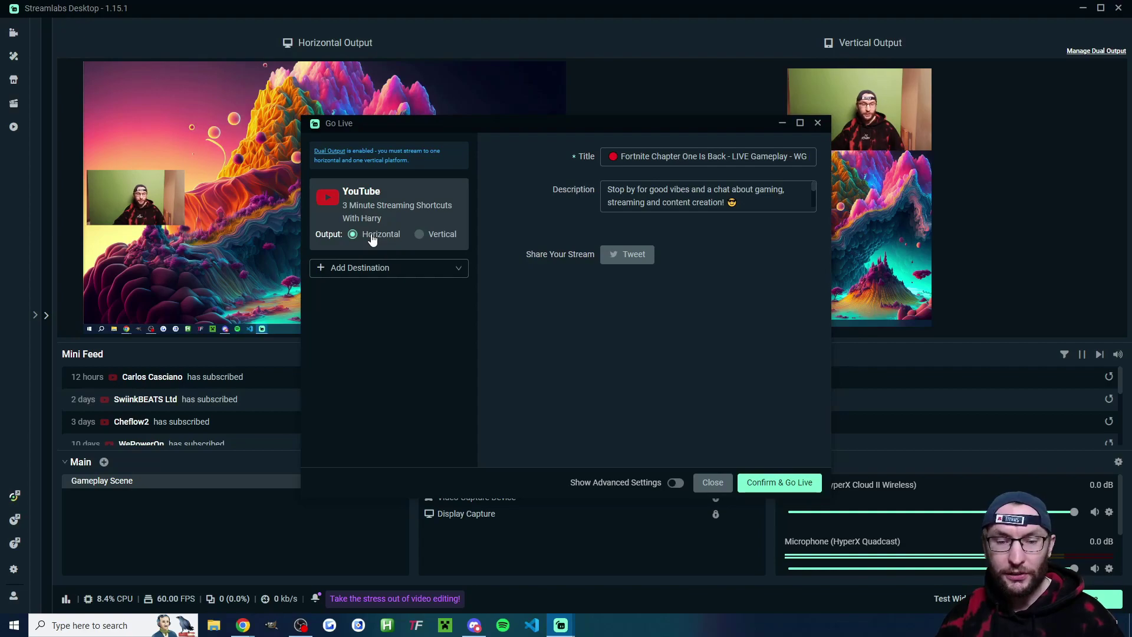
click(376, 271)
click(348, 292)
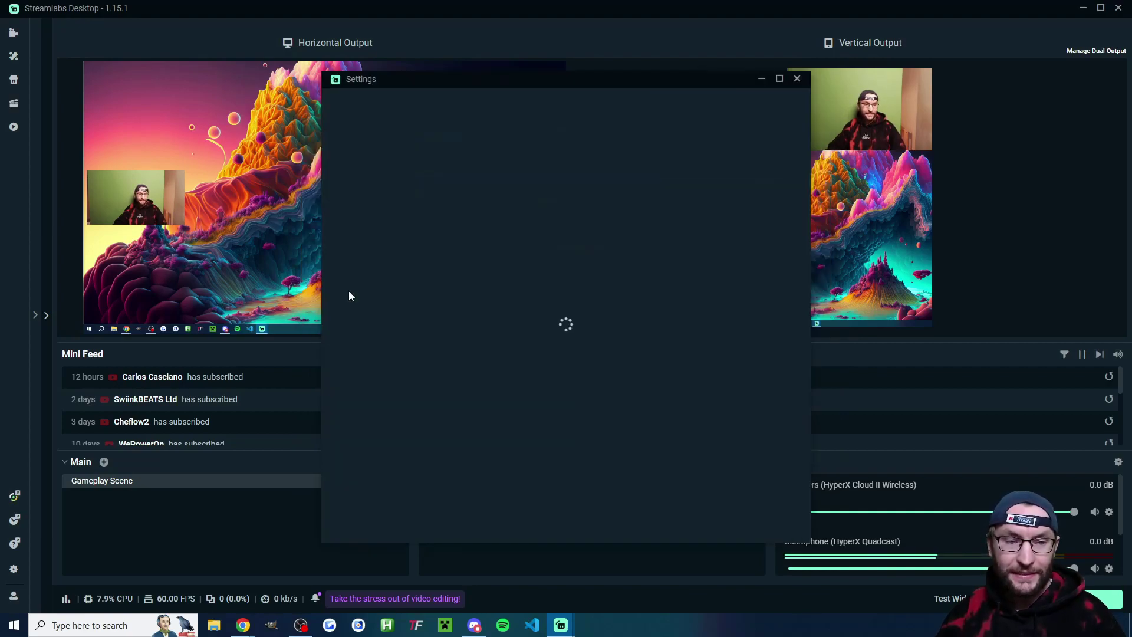
scroll(612, 295, down, 1)
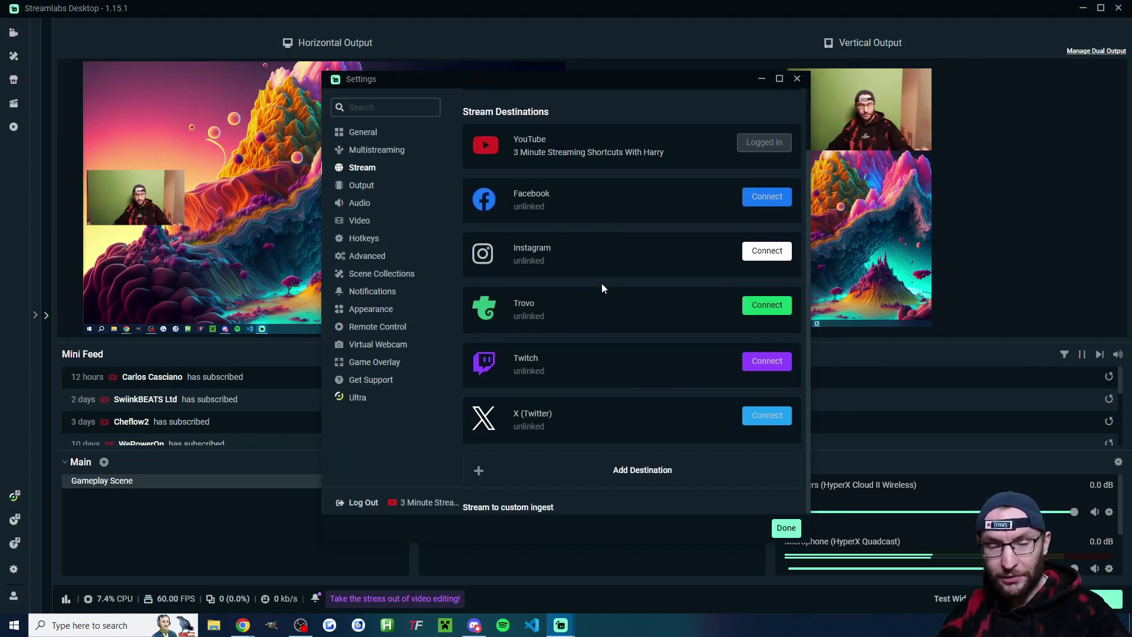
Start a custom ingest destination named 'YouTube Shorts', leaving its URL and stream key empty
click(630, 474)
double_click(660, 471)
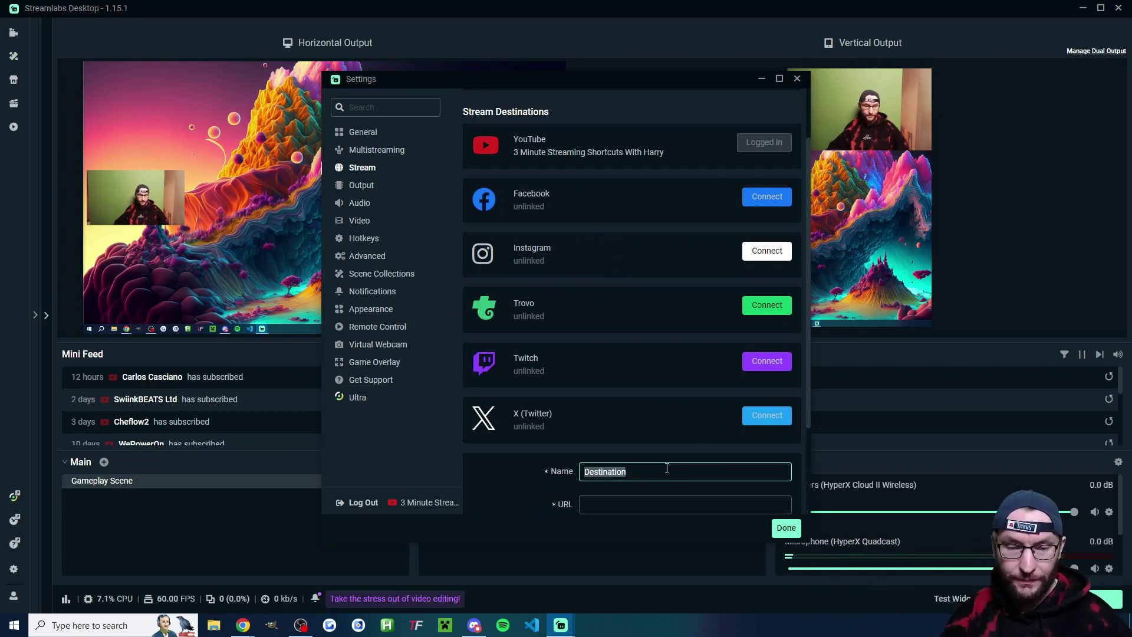
text(YouTube Shorts)
key(ctrl+shift+Left)
key(ctrl+shift+Left)
click(666, 348)
click(645, 378)
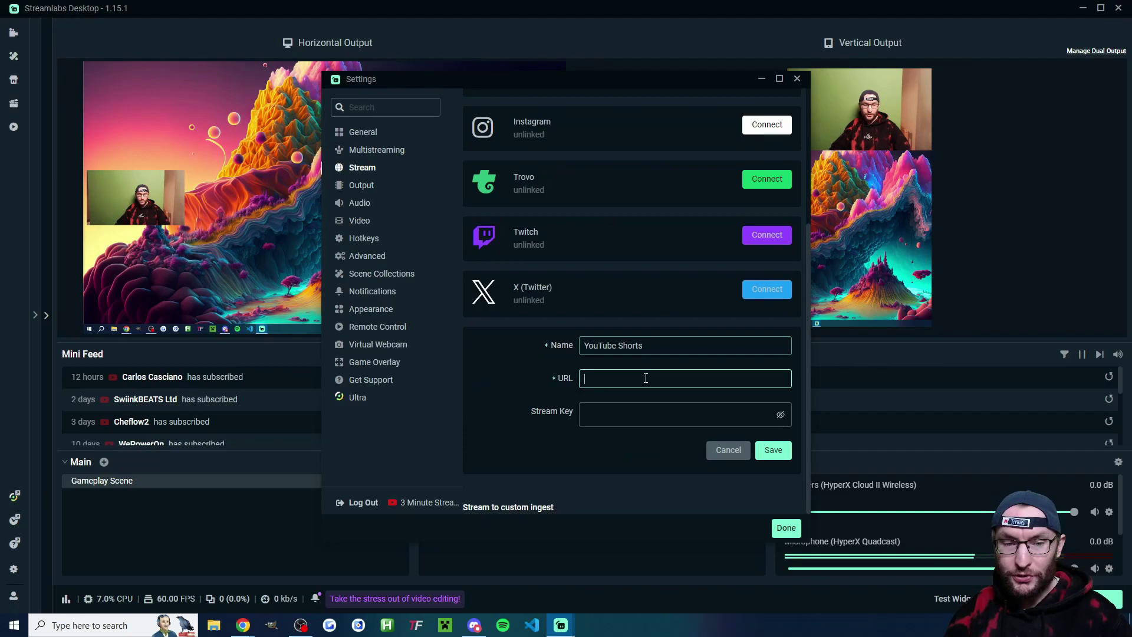
click(639, 419)
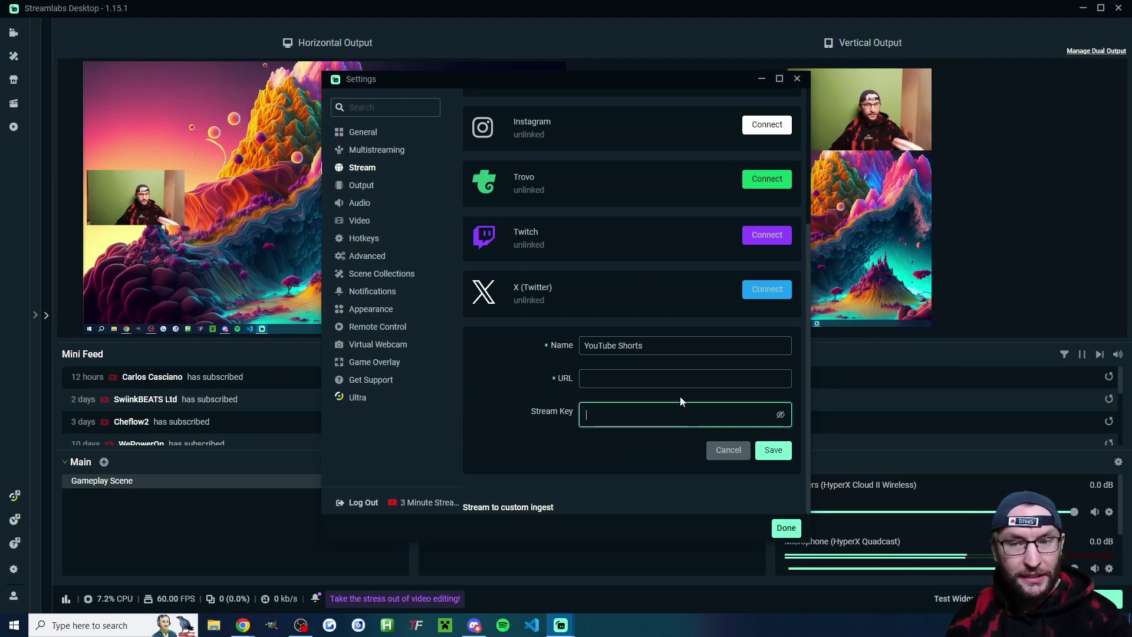
In YouTube Studio, schedule a new stream reusing the 18 January stream's settings
key(alt+Tab)
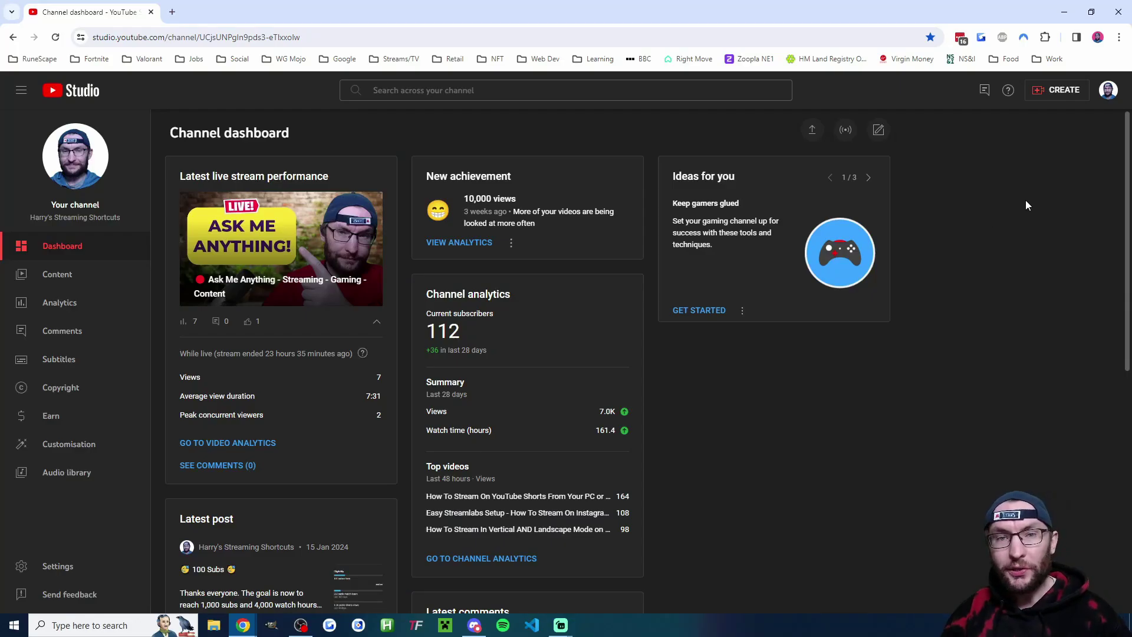
click(1056, 95)
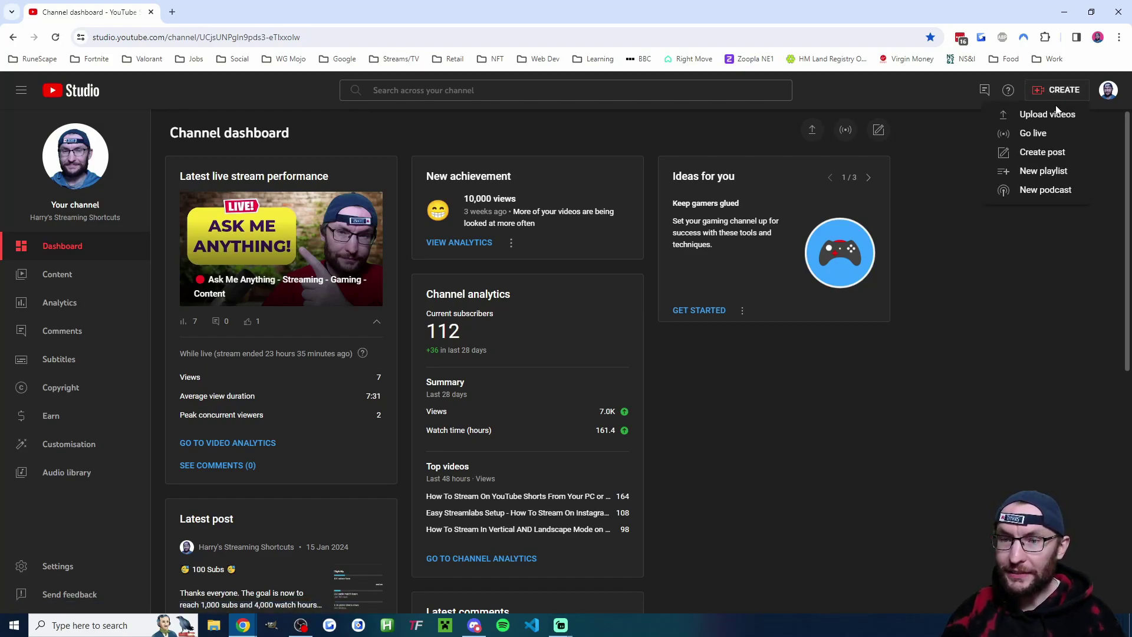
click(1036, 134)
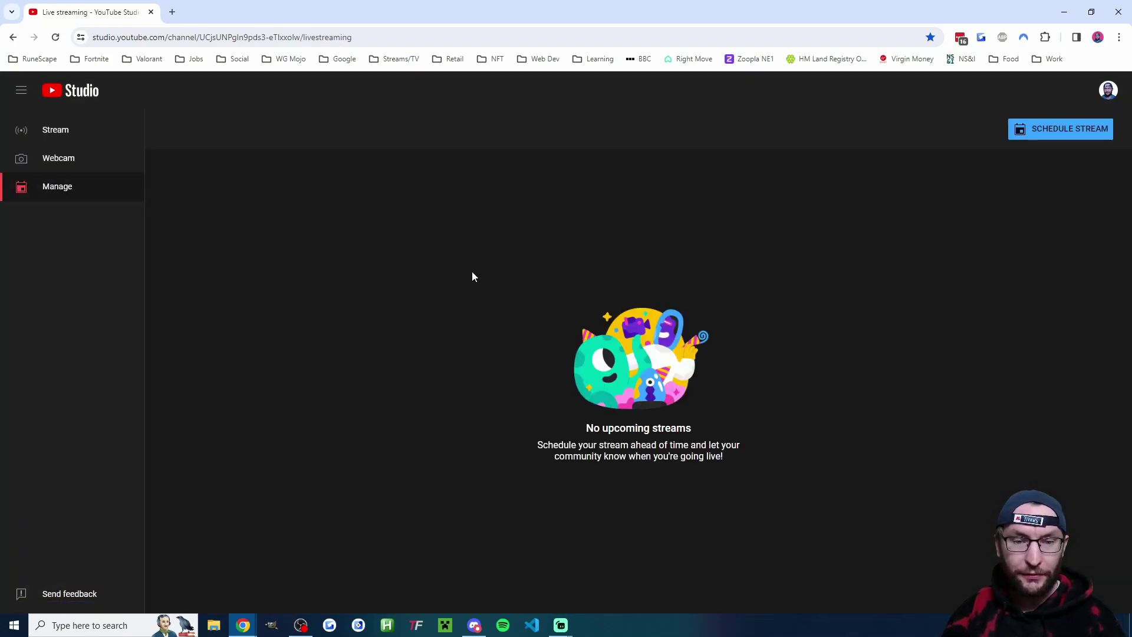
click(1046, 134)
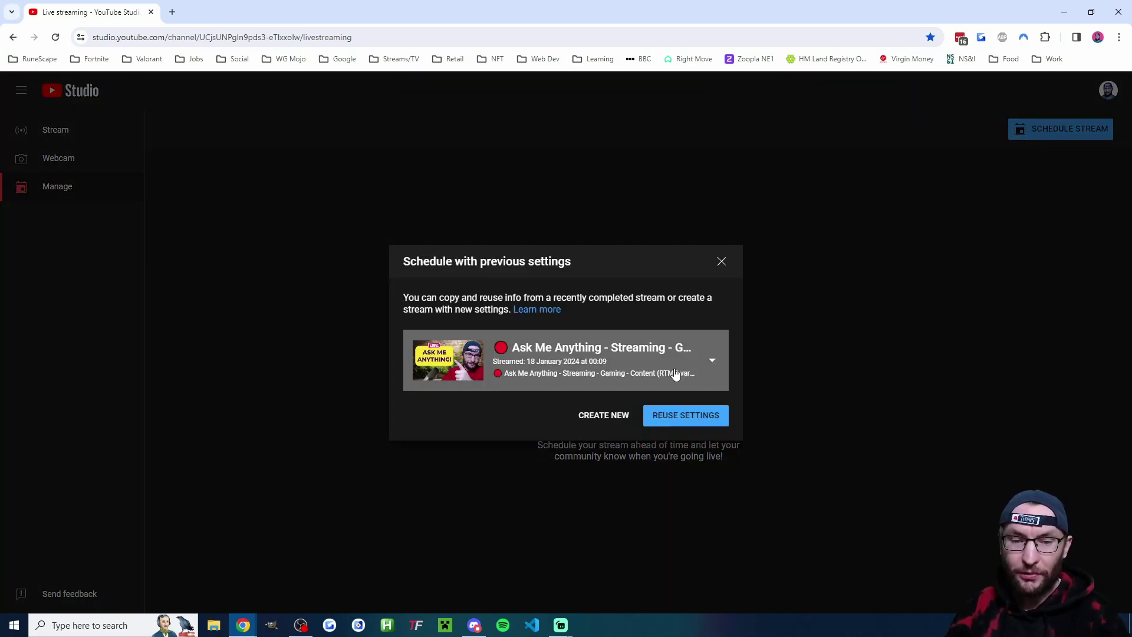
click(637, 342)
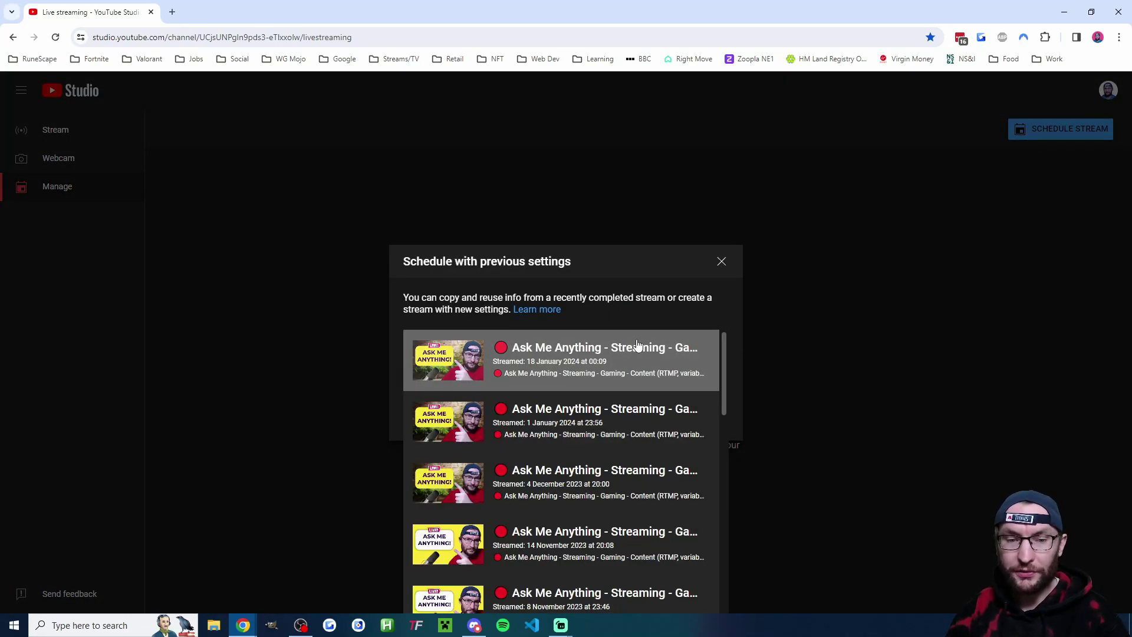
click(631, 349)
click(688, 417)
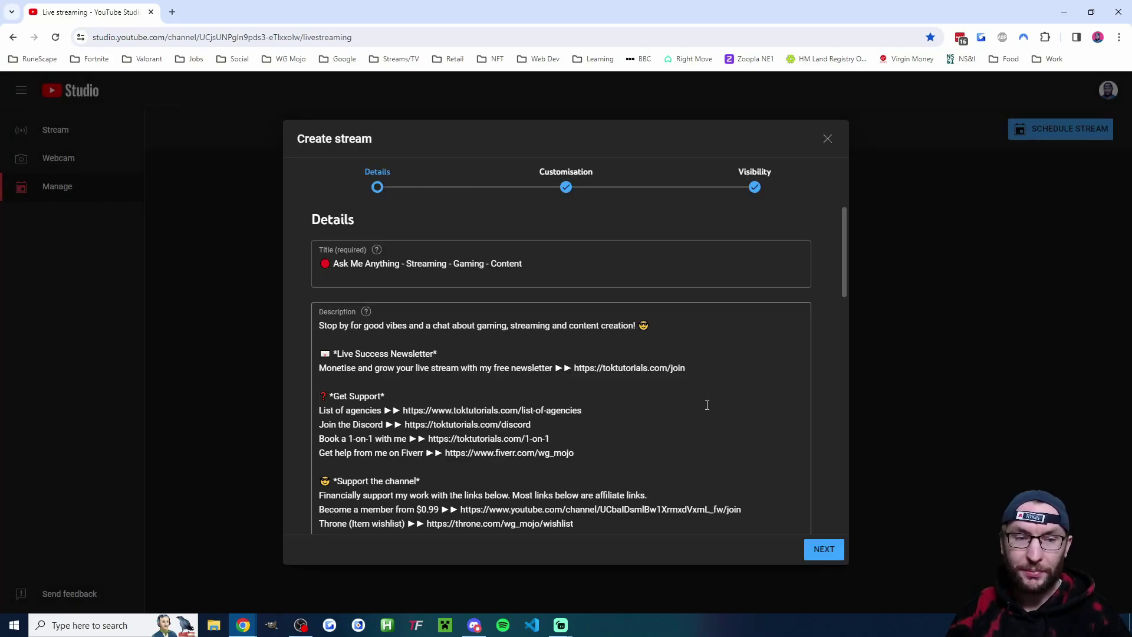
scroll(302, 217, down, 15)
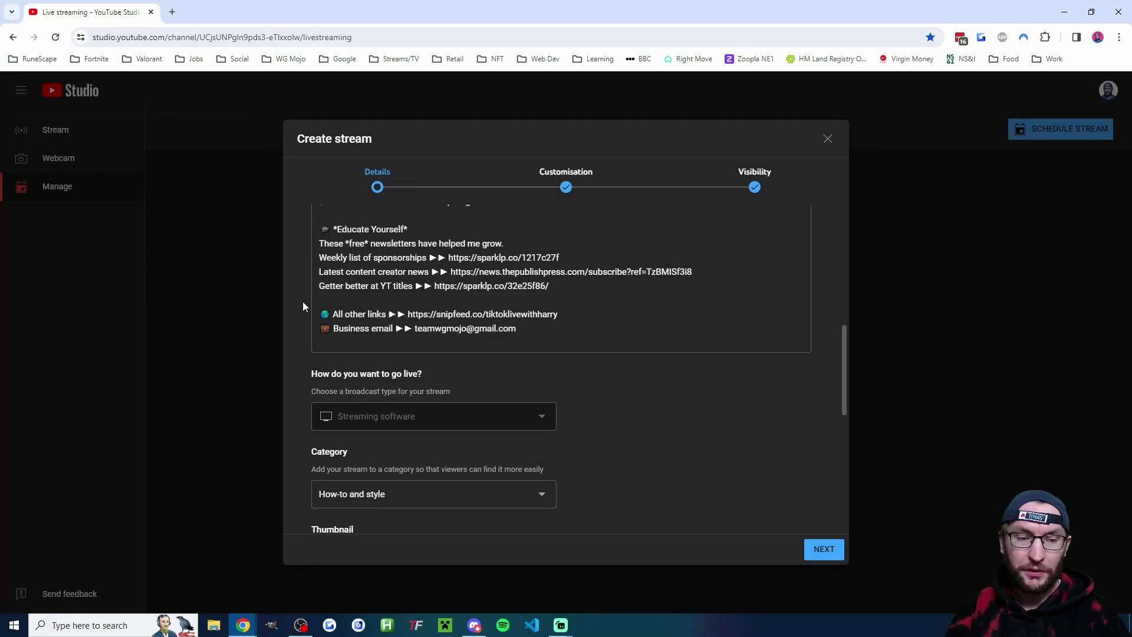
Advance to the visibility step and set the start time to 03:00 on 19 Jan 2024
click(827, 550)
click(833, 554)
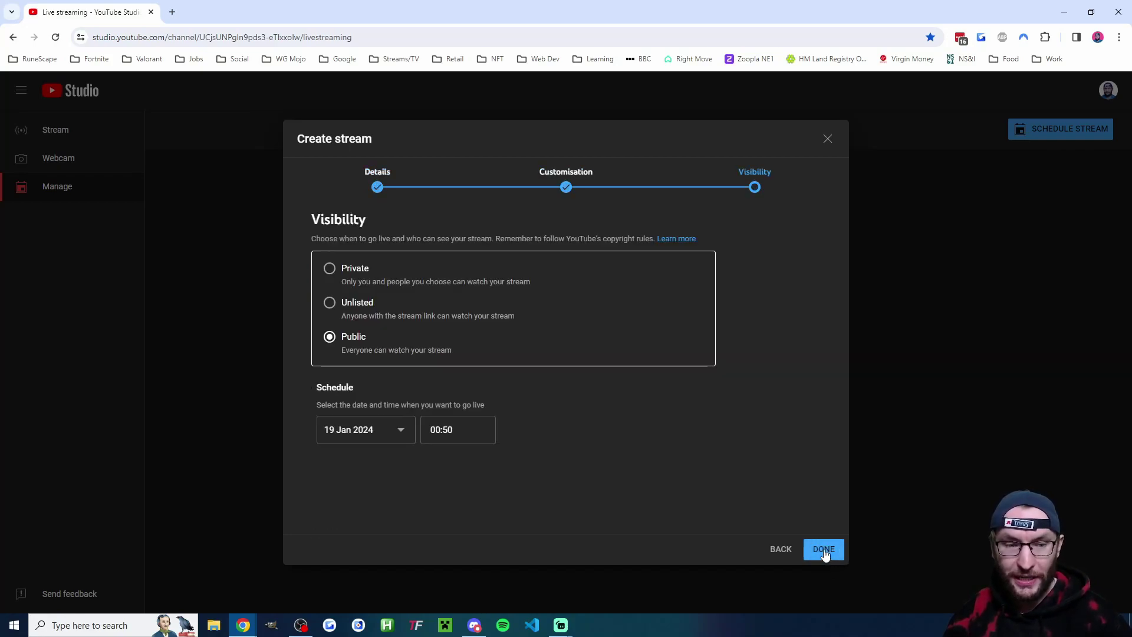
click(462, 430)
scroll(463, 300, down, 3)
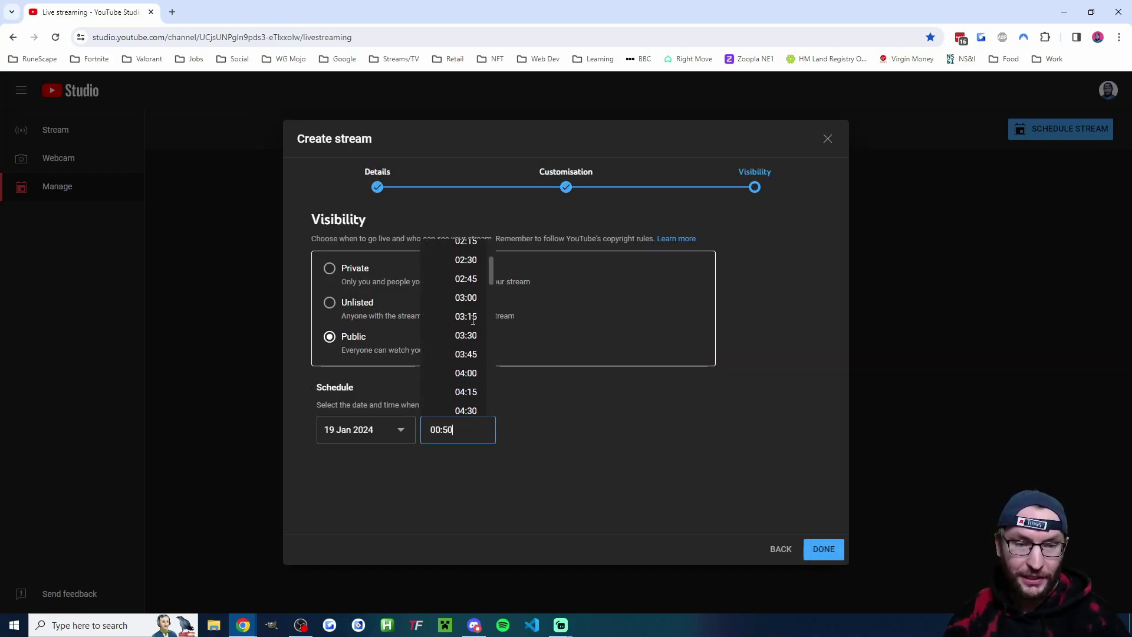
click(460, 298)
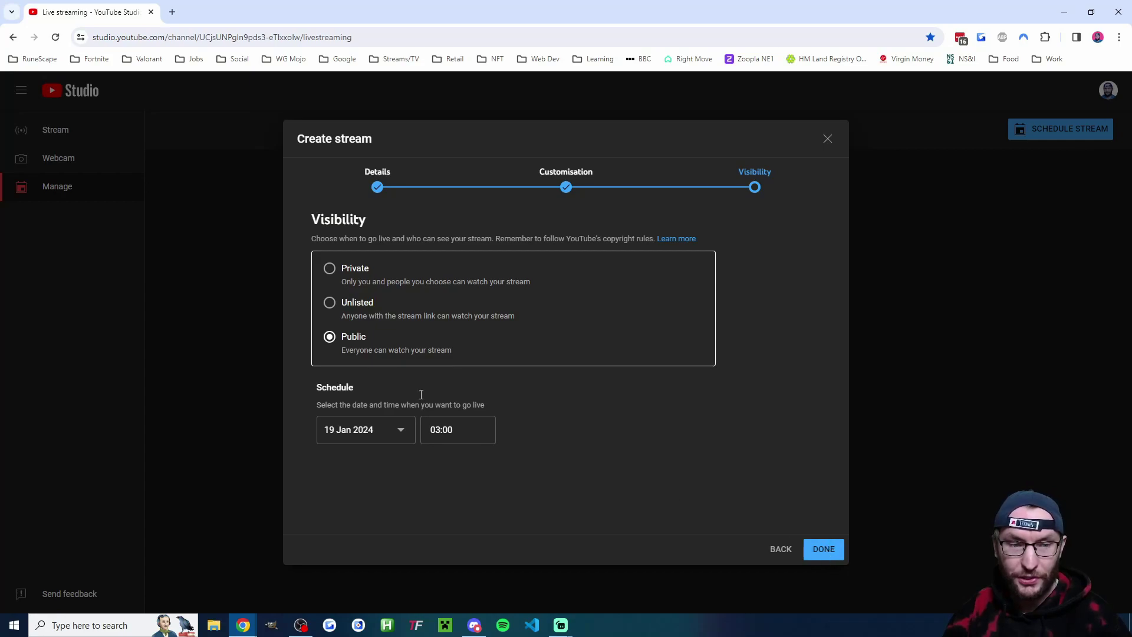
Finish creating the scheduled stream, then cancel creating a new stream key
click(824, 550)
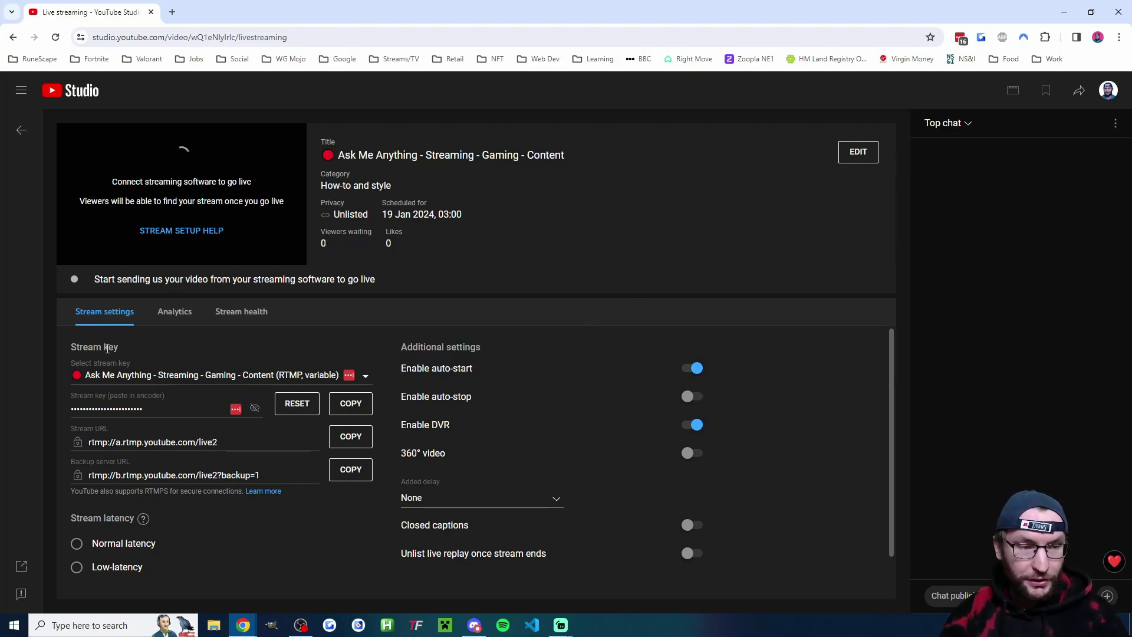
click(366, 377)
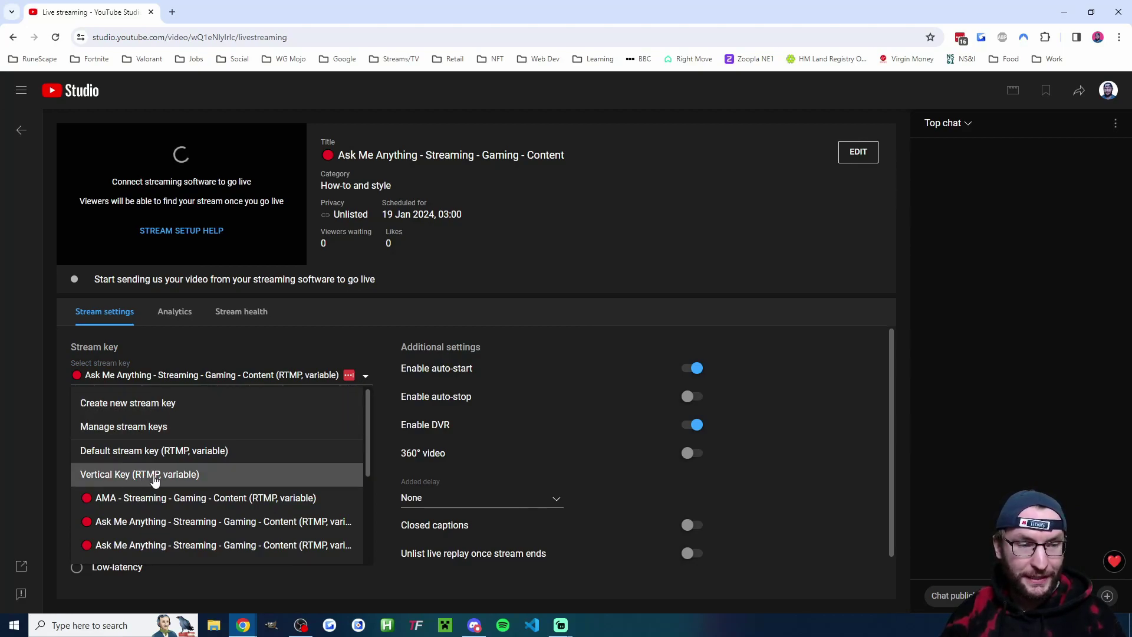
click(143, 401)
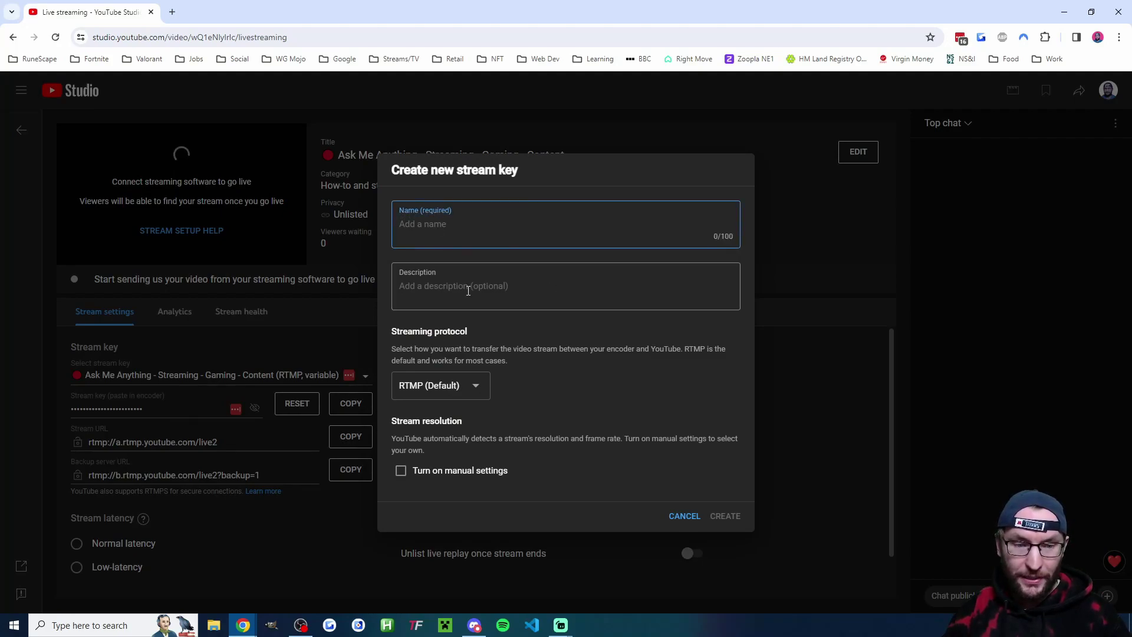
click(466, 286)
click(600, 357)
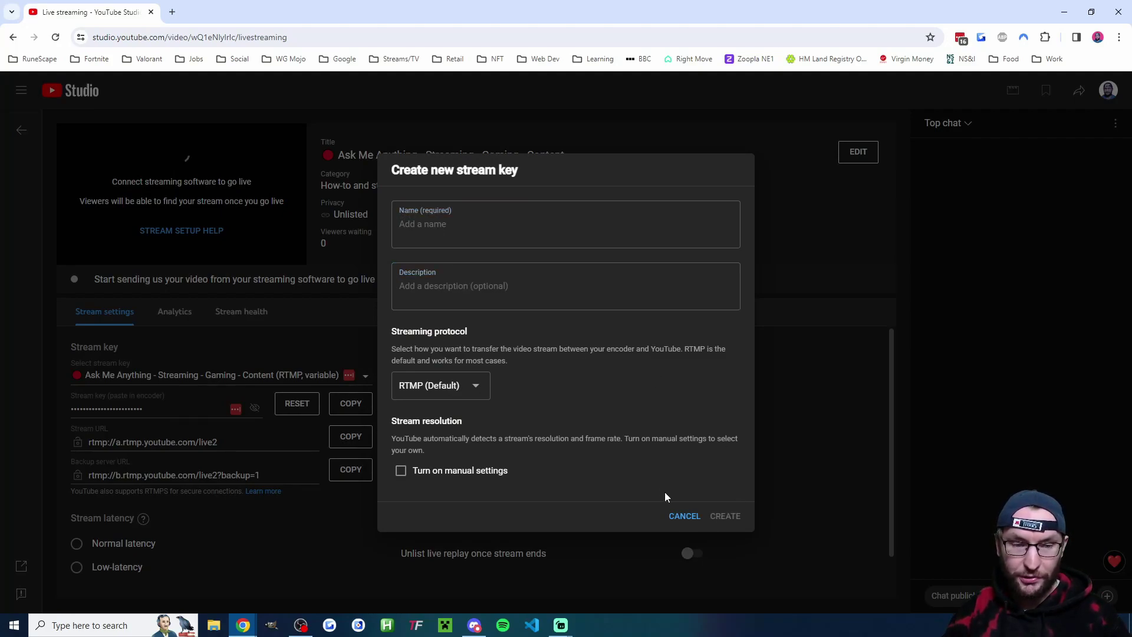
click(685, 516)
Assign the Vertical Key to the stream and copy its stream URL
click(242, 376)
click(143, 475)
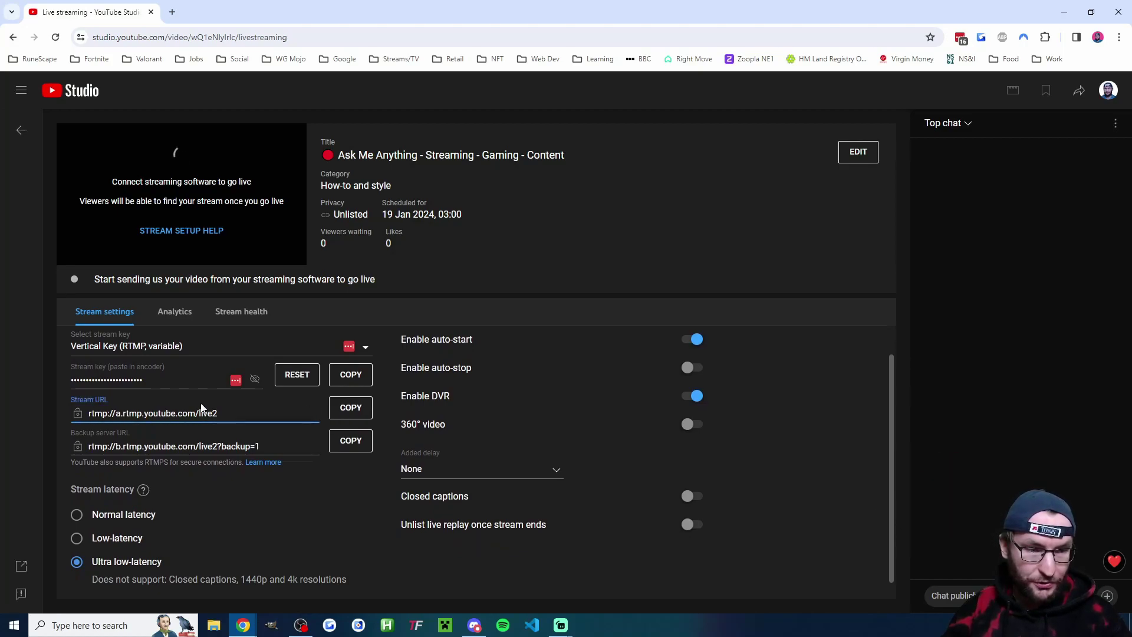
click(351, 407)
Paste the rtmp://a.rtmp.youtube.com/live2 URL into the YouTube Shorts custom ingest
mouse_move(561, 625)
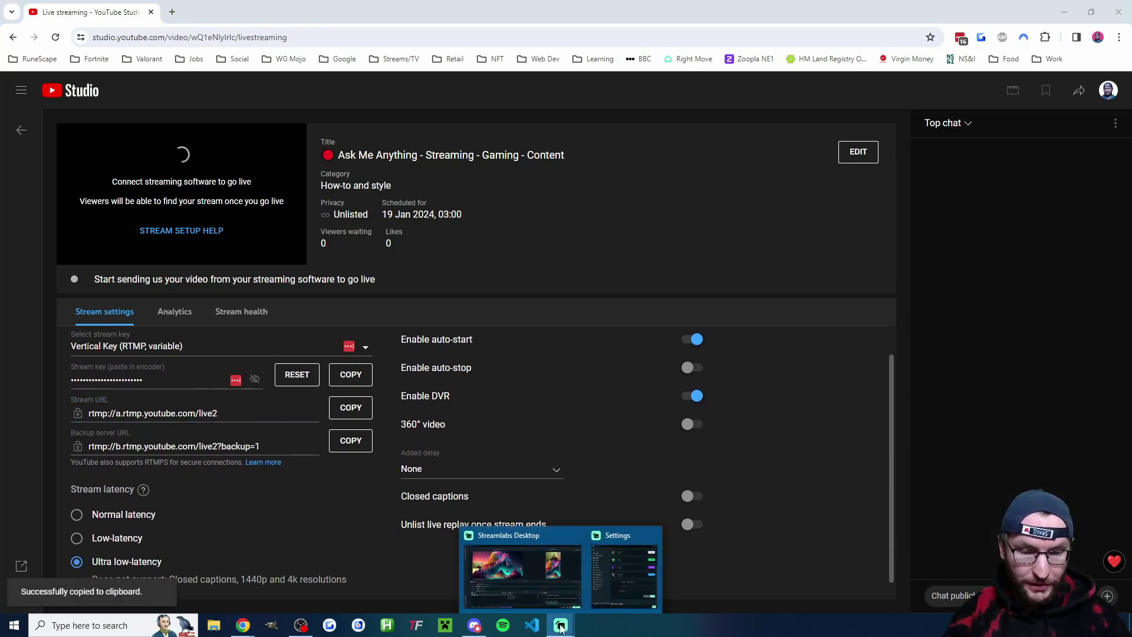
click(627, 563)
click(611, 387)
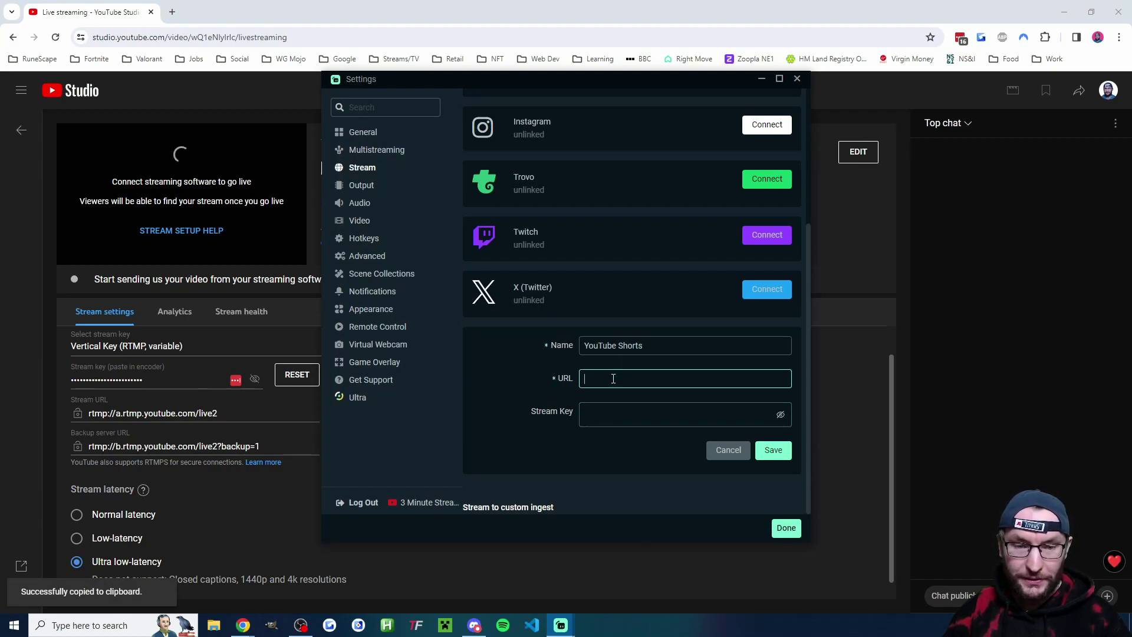
key(ctrl+v)
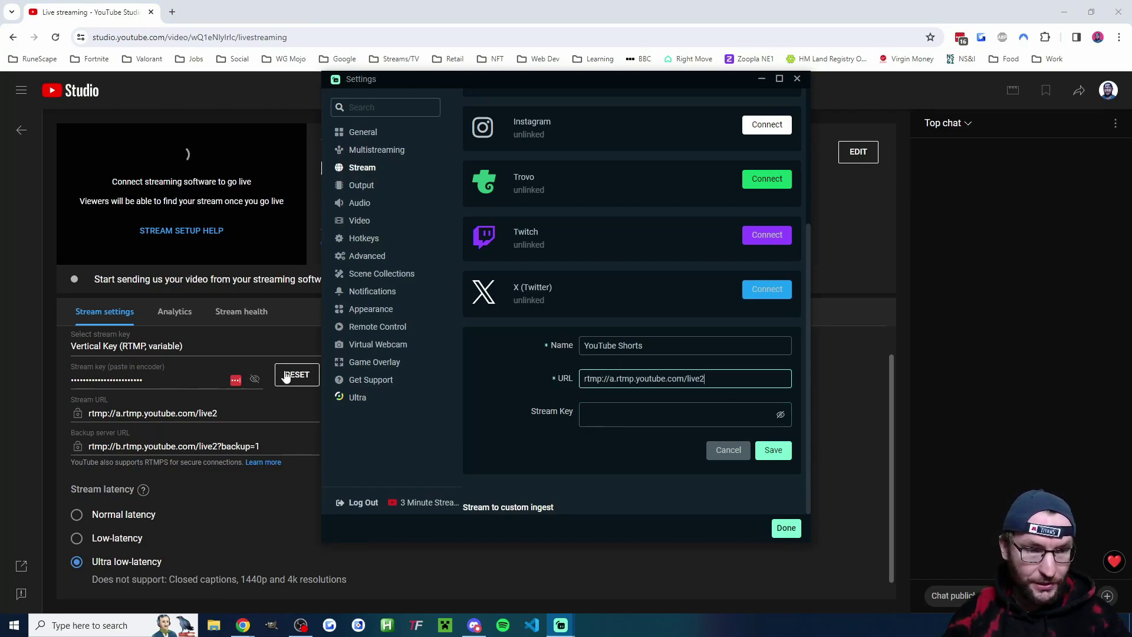
Copy the stream key from YouTube Studio, paste it in, save the ingest and close Settings
click(215, 384)
click(350, 374)
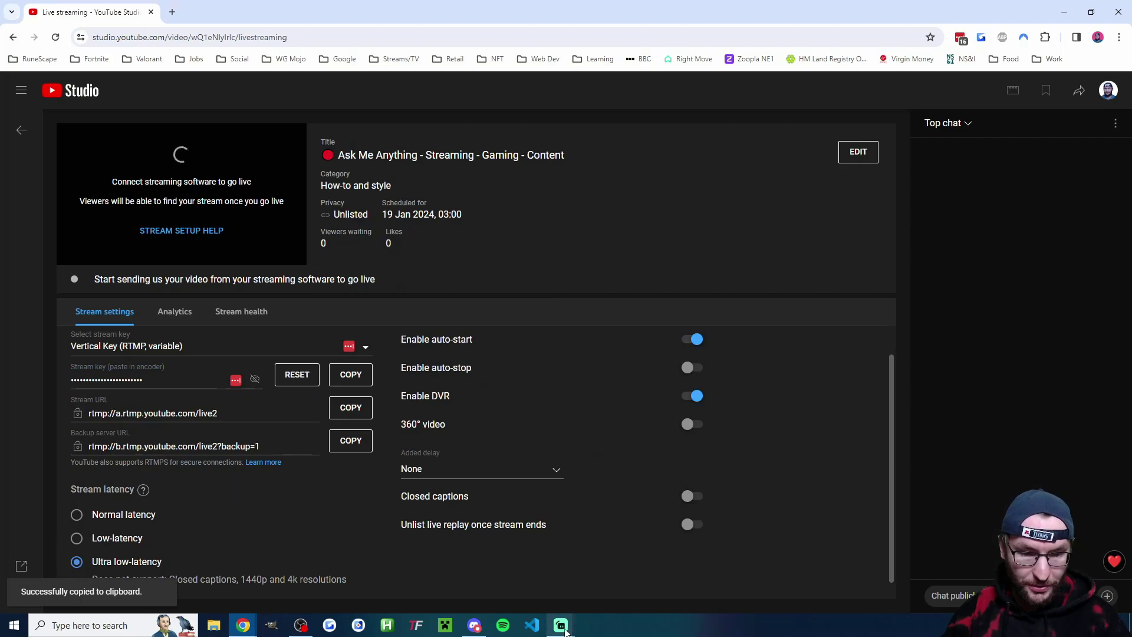
click(626, 566)
click(653, 420)
key(ctrl+v)
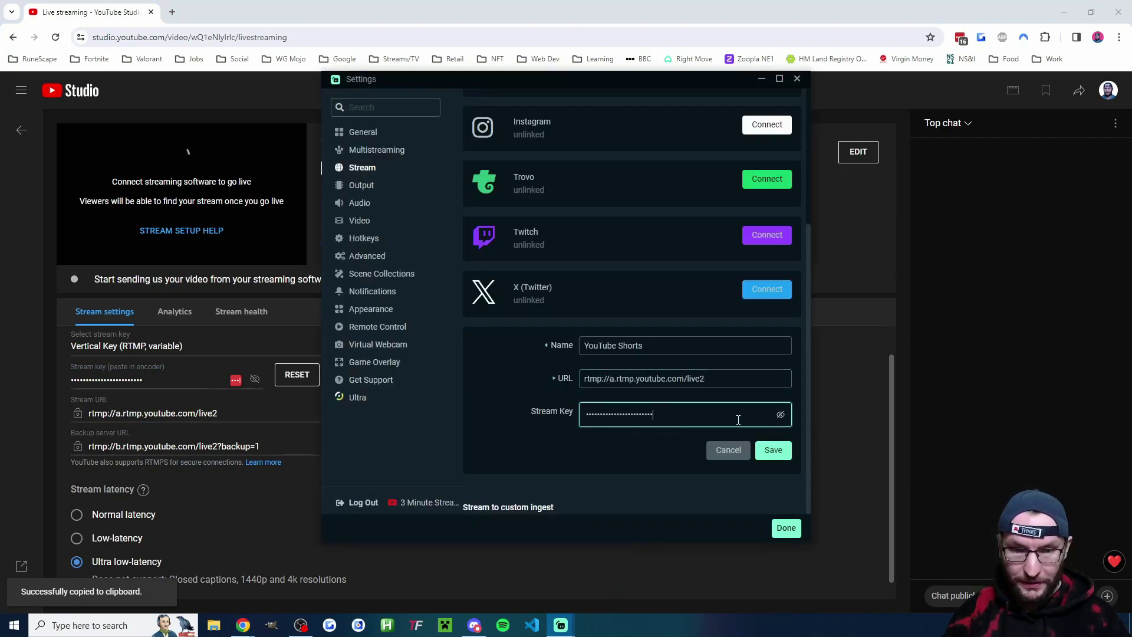
click(772, 450)
click(790, 526)
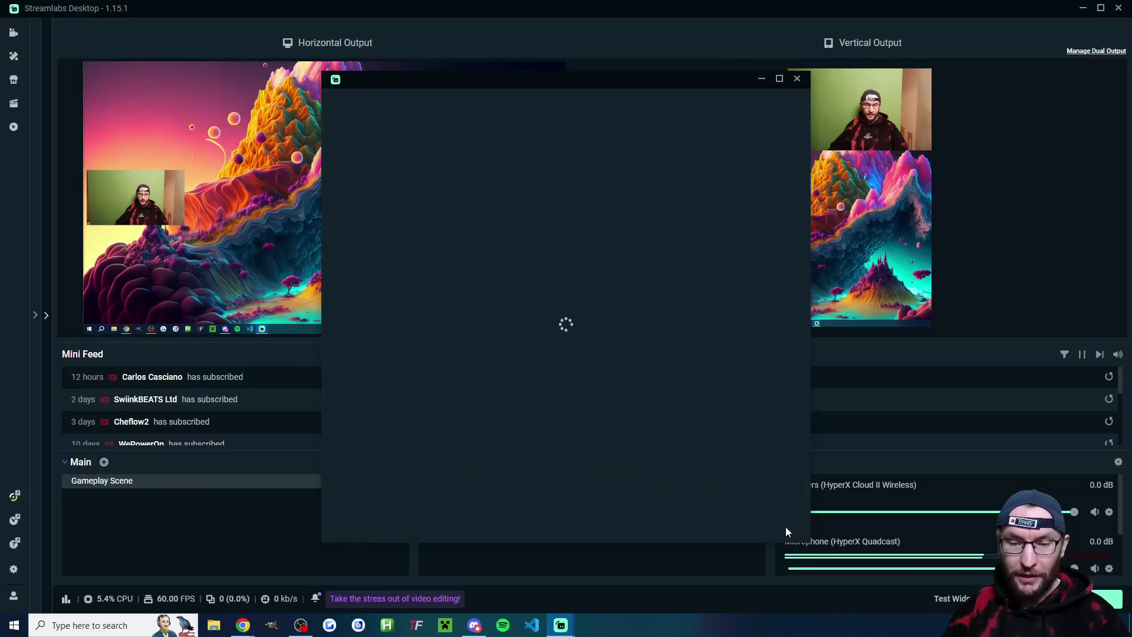
Add YouTube Shorts as a second, vertical-output destination next to YouTube in Go Live
click(1103, 599)
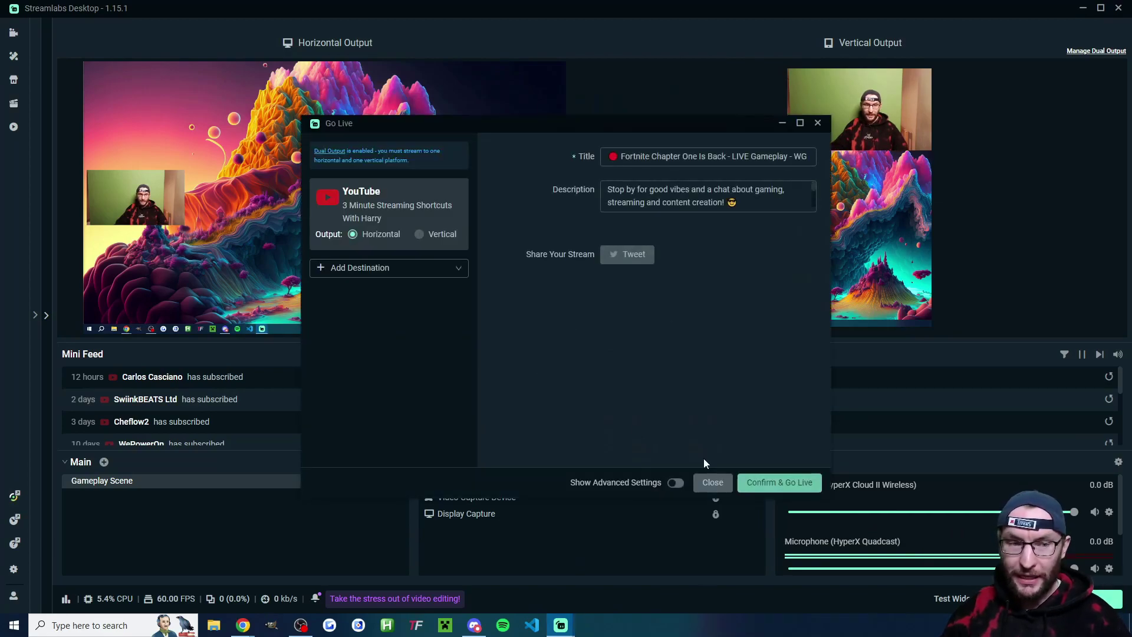
click(371, 269)
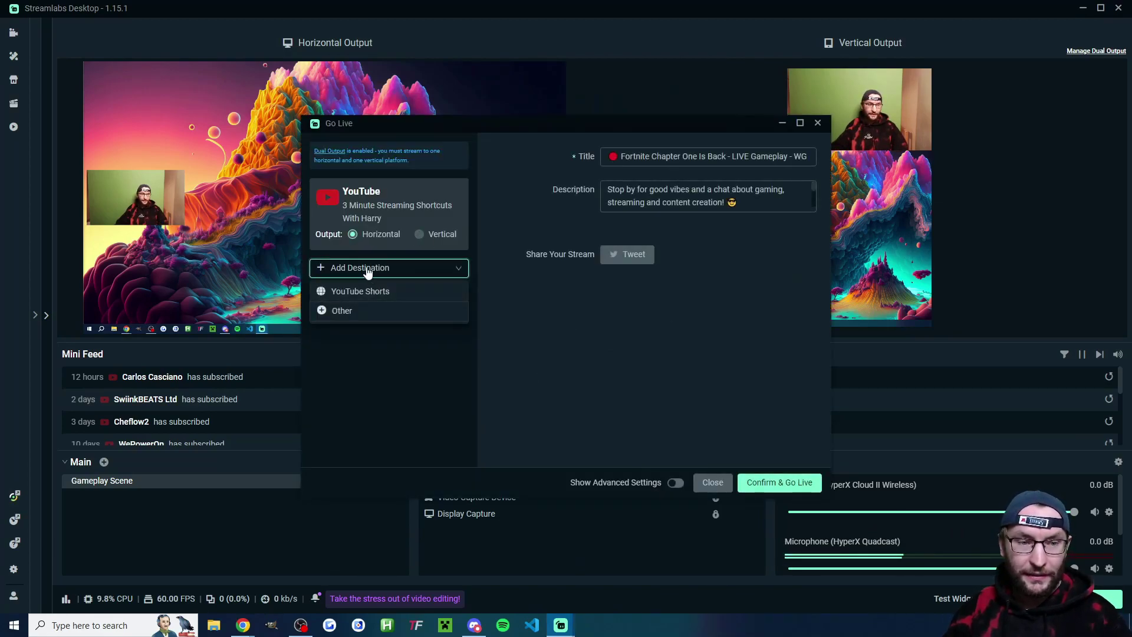
click(385, 293)
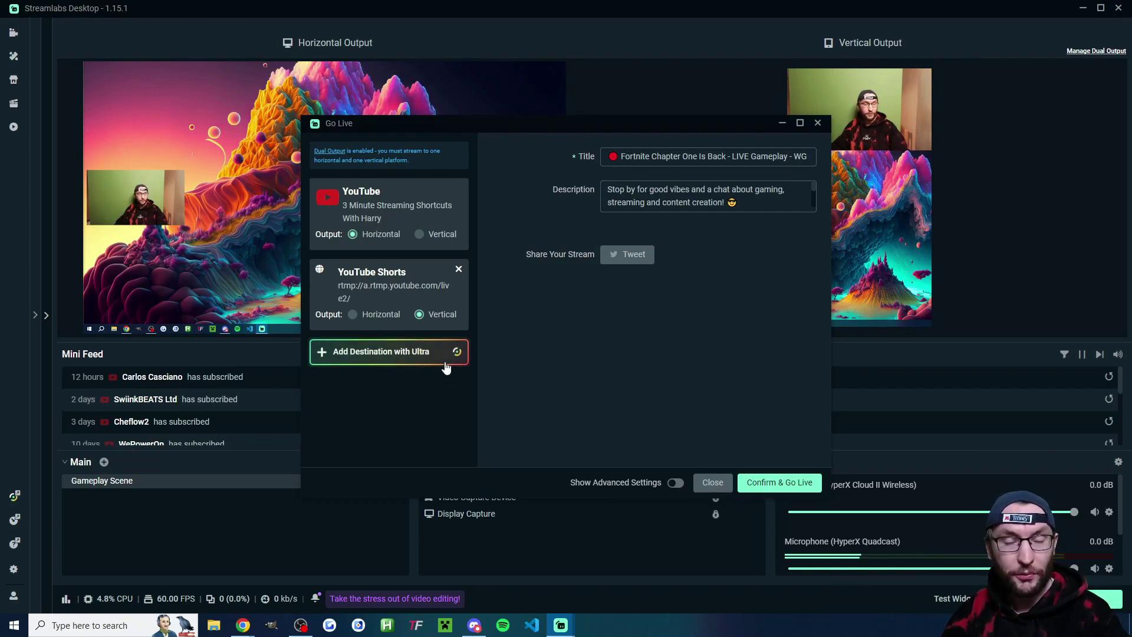
Show advanced YouTube settings and review Gaming, Ultra low-latency, auto-start, auto-stop and DVR options
click(675, 484)
scroll(655, 278, down, 1)
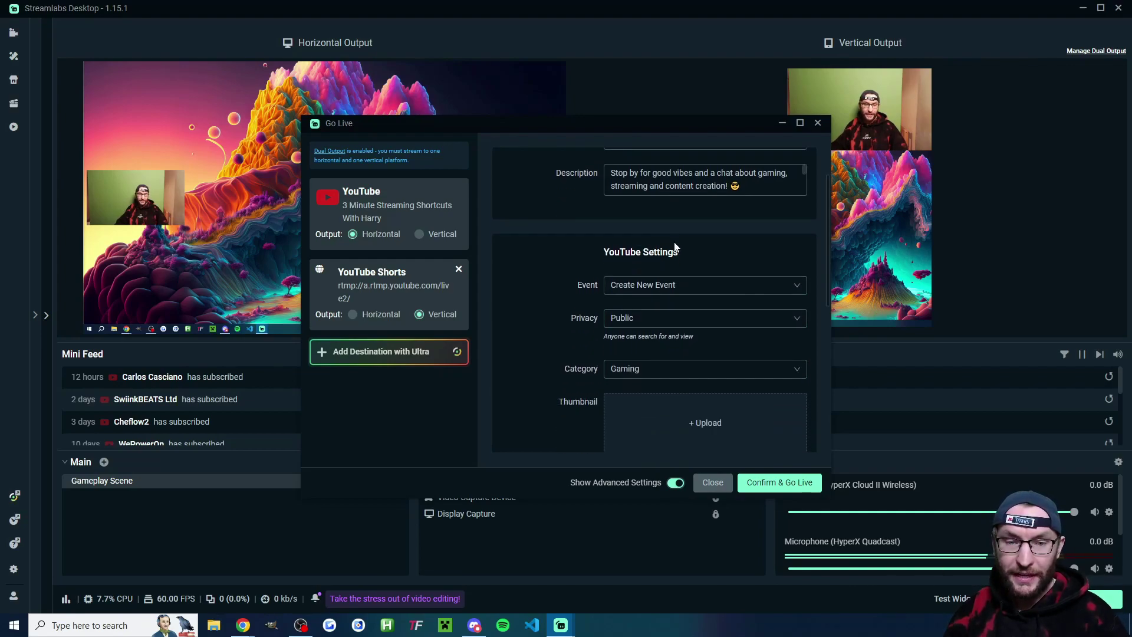
scroll(682, 243, up, 1)
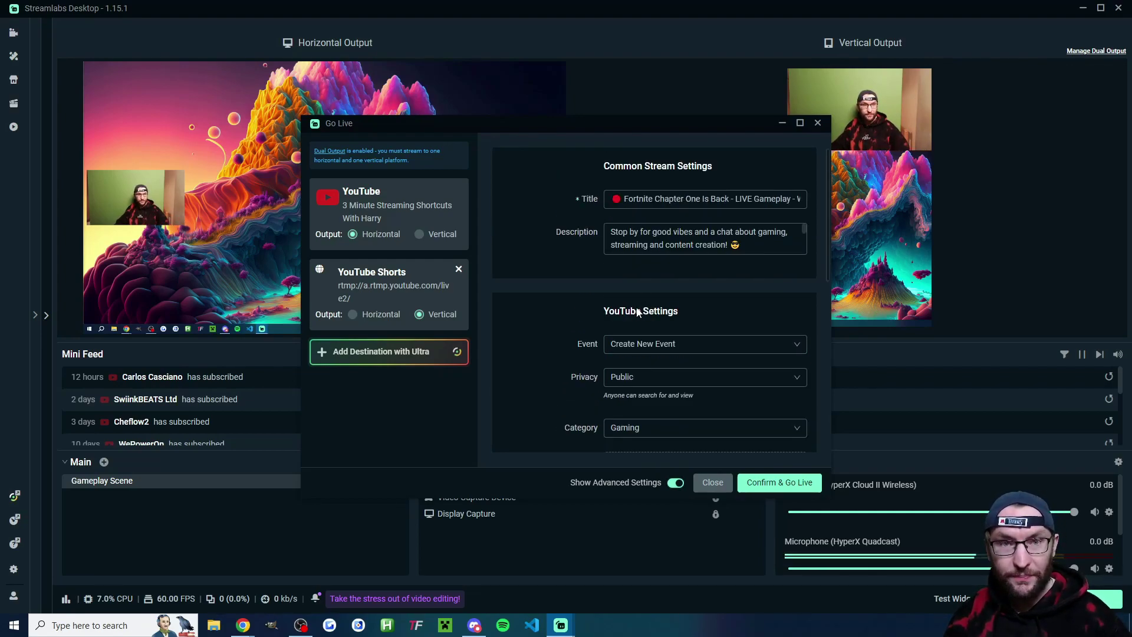
mouse_move(243, 625)
click(377, 581)
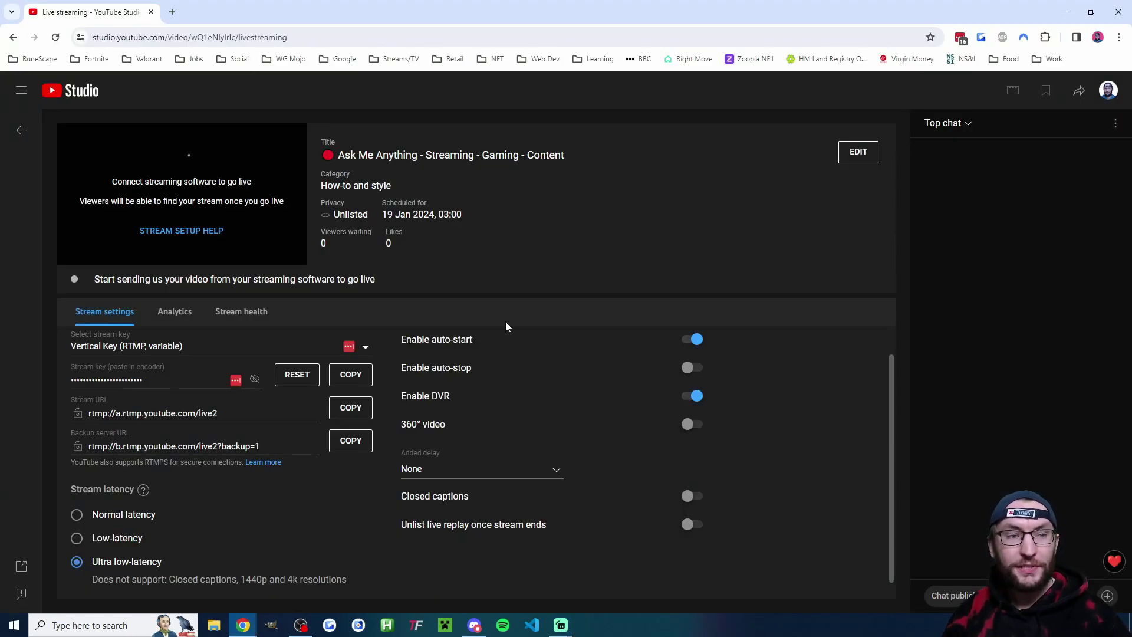
key(alt+Tab)
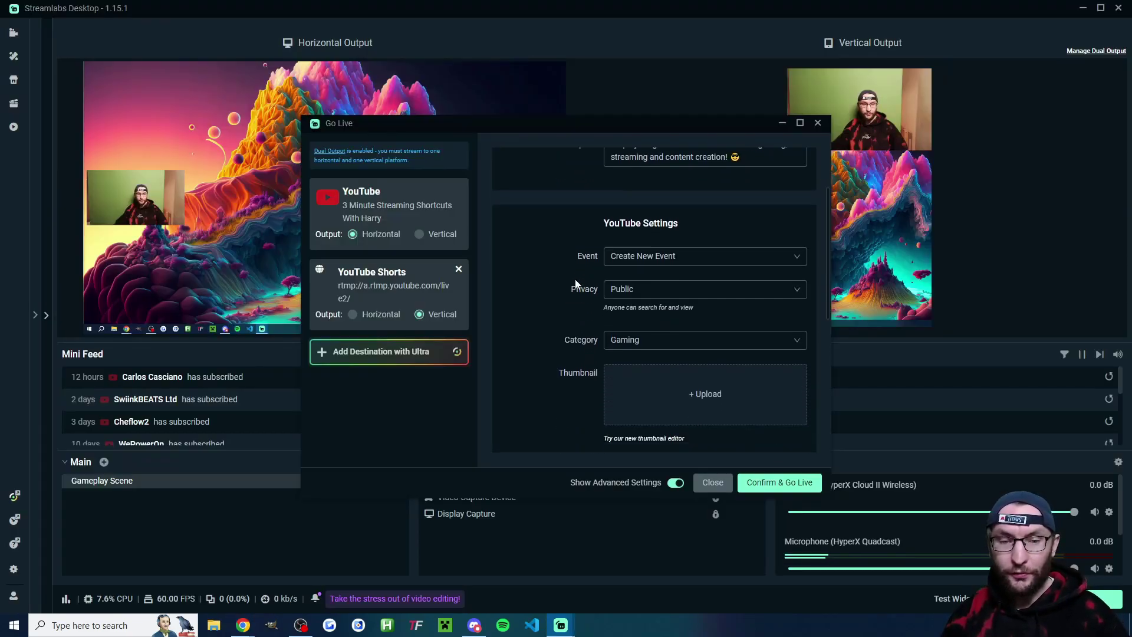
scroll(595, 261, down, 5)
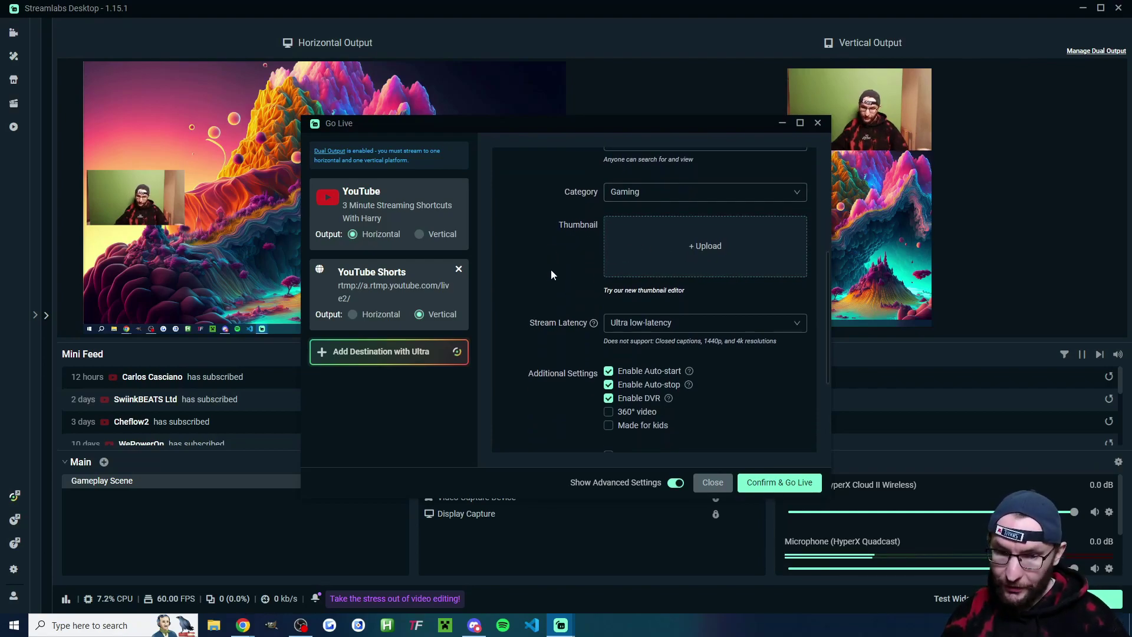
scroll(553, 268, down, 3)
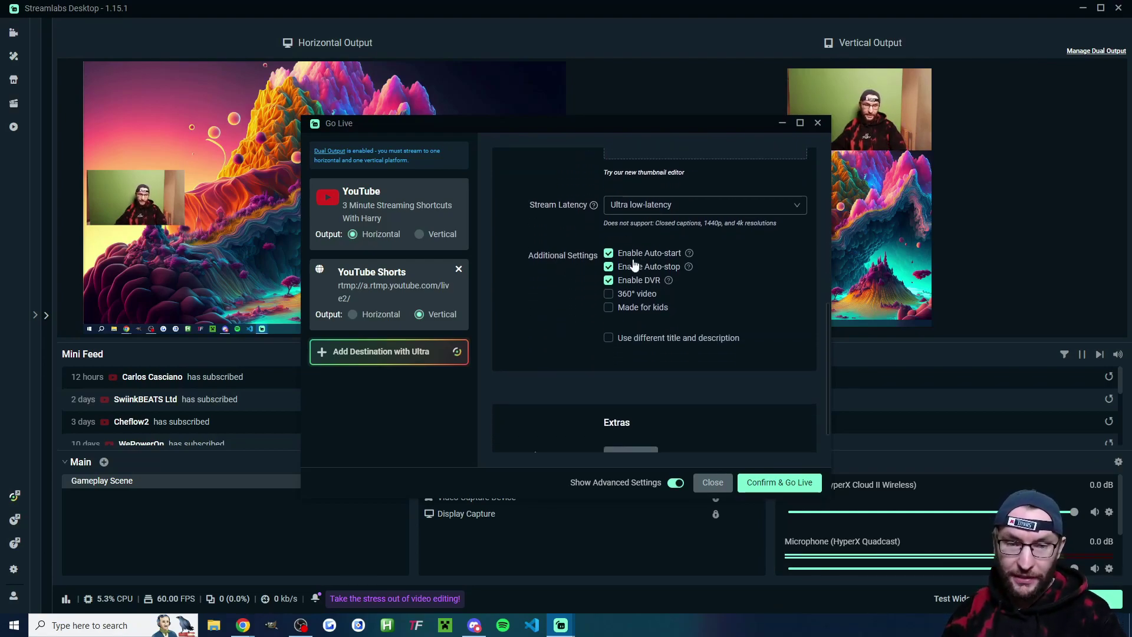
scroll(554, 272, down, 1)
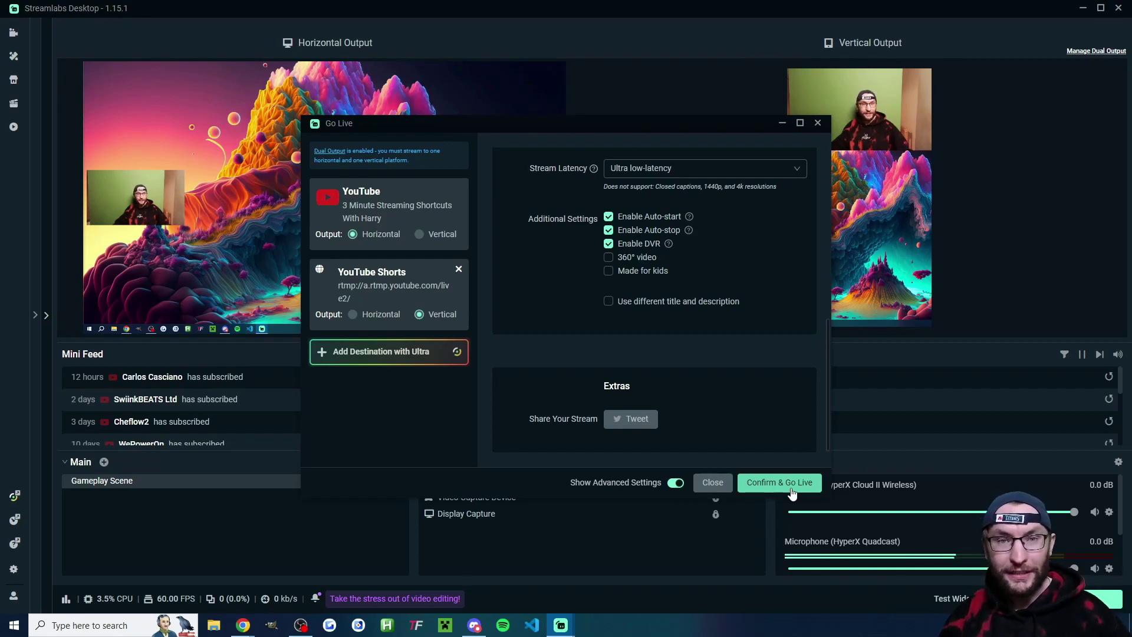
Glance at YouTube Studio, return to Streamlabs, and expand the chat panel showing offline
mouse_move(241, 632)
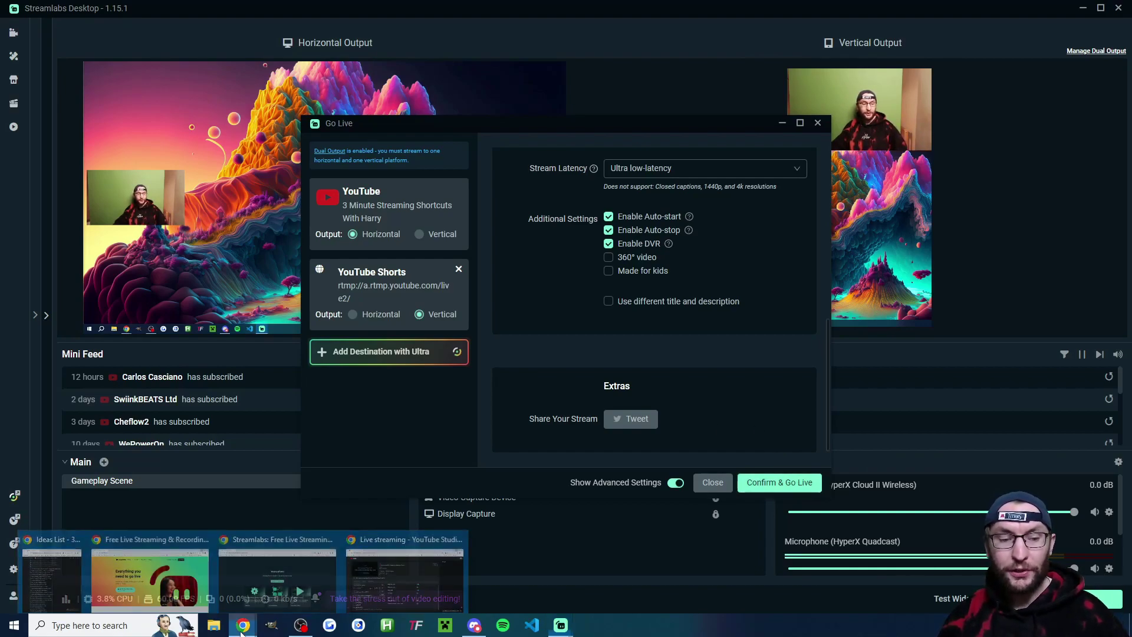
click(409, 575)
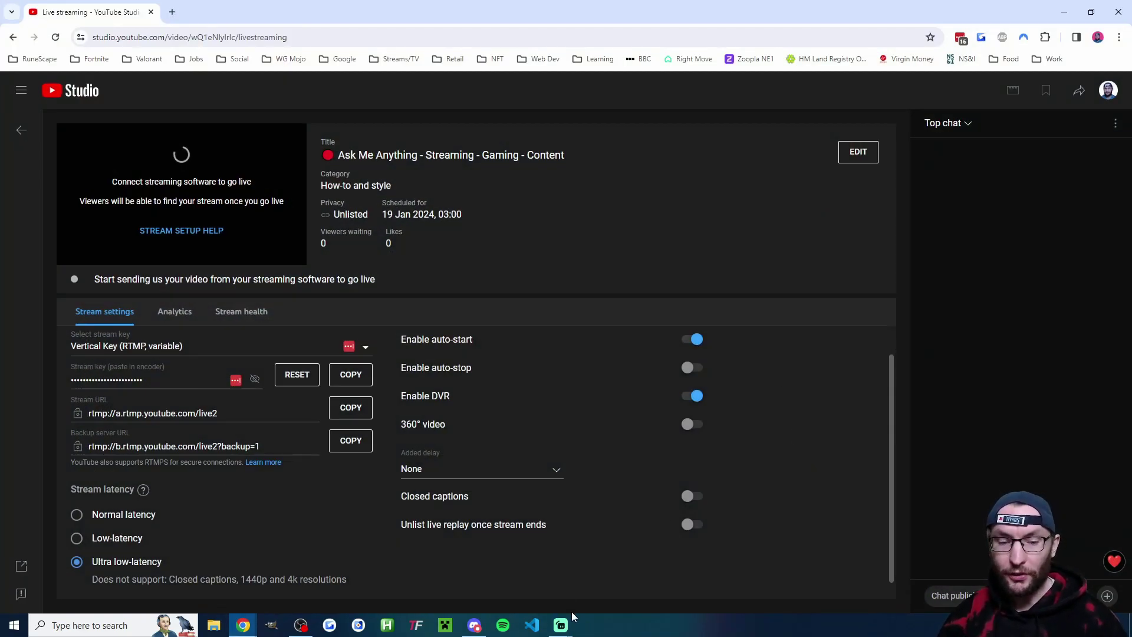
mouse_move(565, 621)
click(537, 571)
click(46, 315)
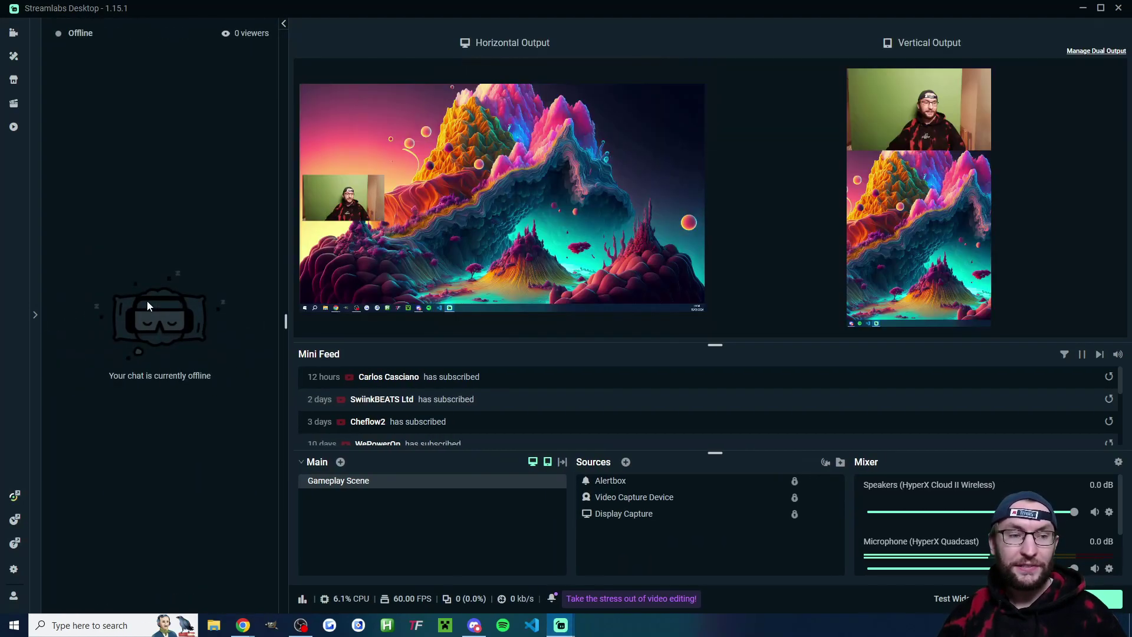